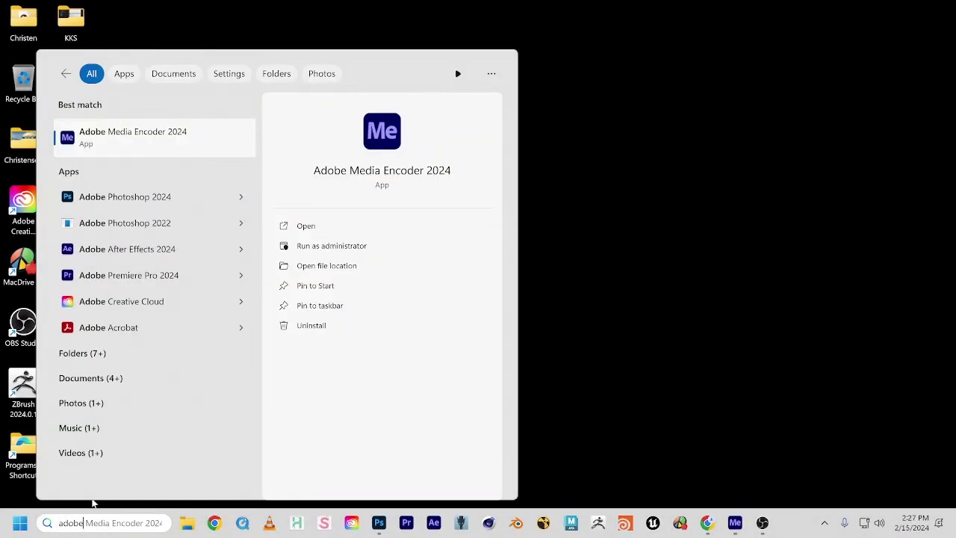
Step: Launch Adobe Media Encoder 2024 and shift its window slightly left
key(Return)
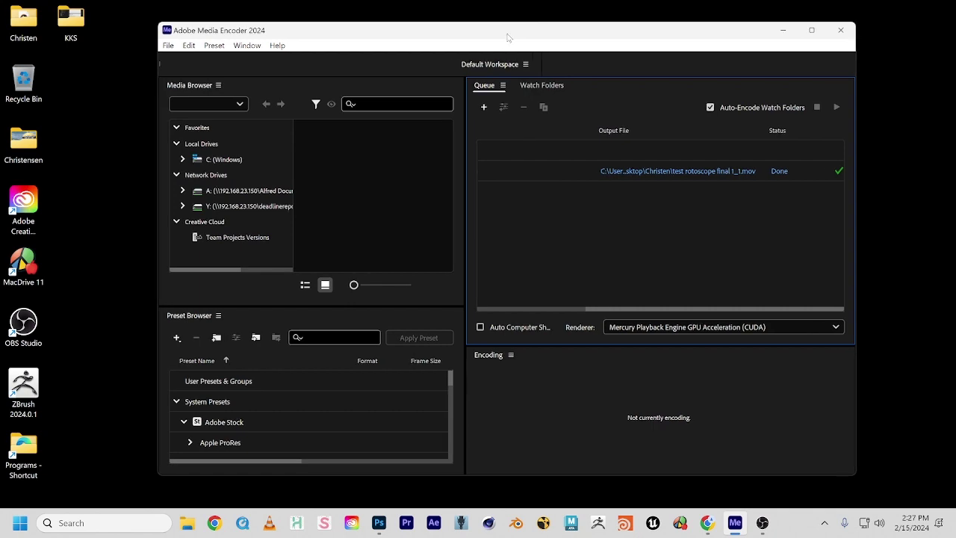
drag(507, 37, 479, 36)
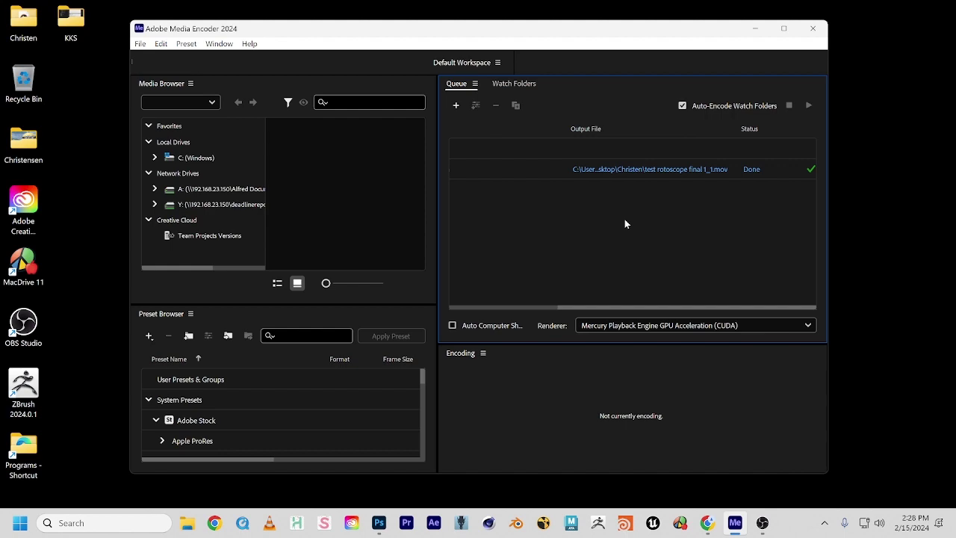
Step: Preview the rotoscope animation frames in Photoshop and bring up the Render Video dialog
click(378, 523)
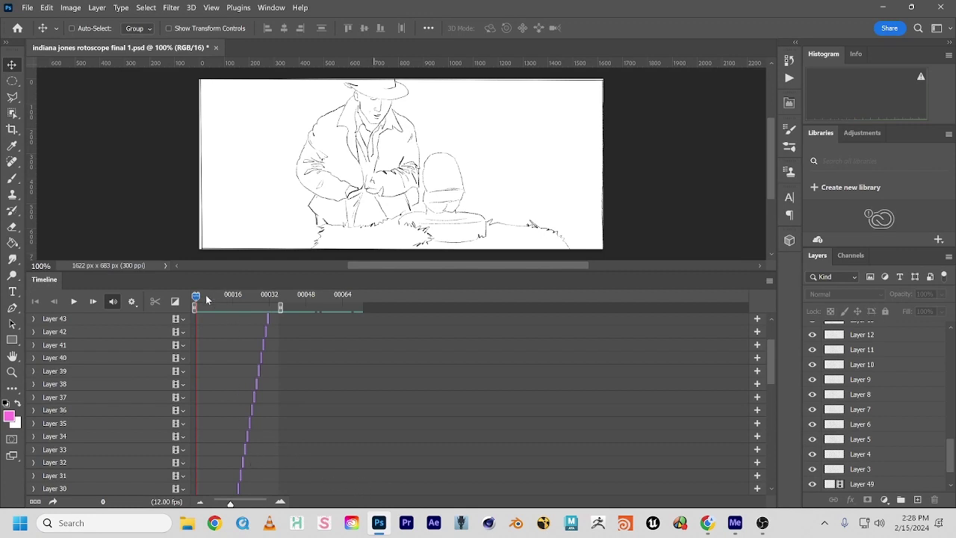
drag(205, 294, 193, 313)
click(769, 281)
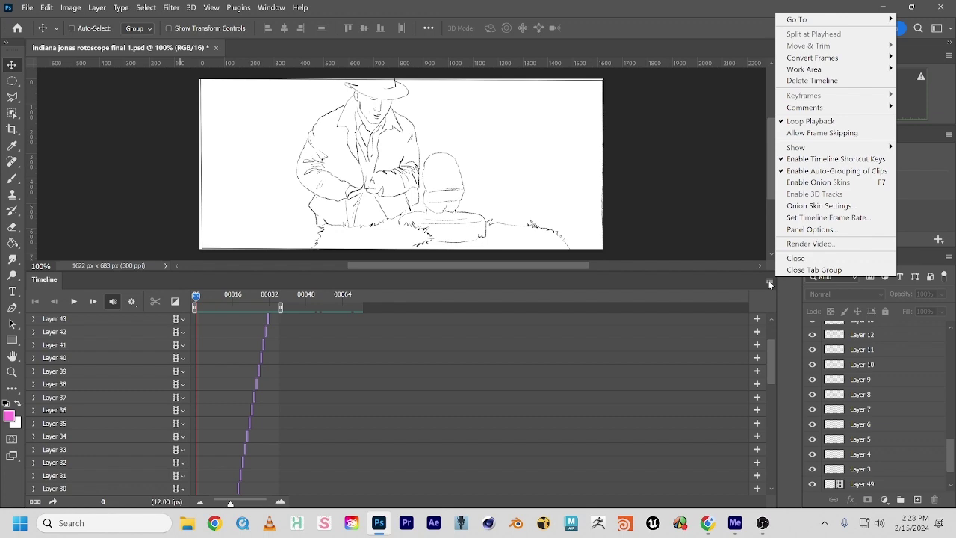
click(810, 243)
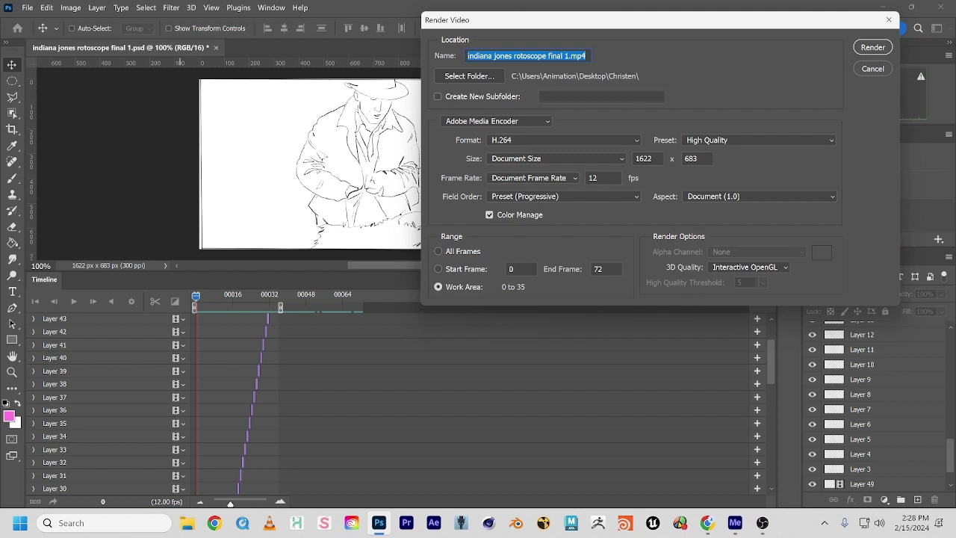
drag(604, 24, 565, 62)
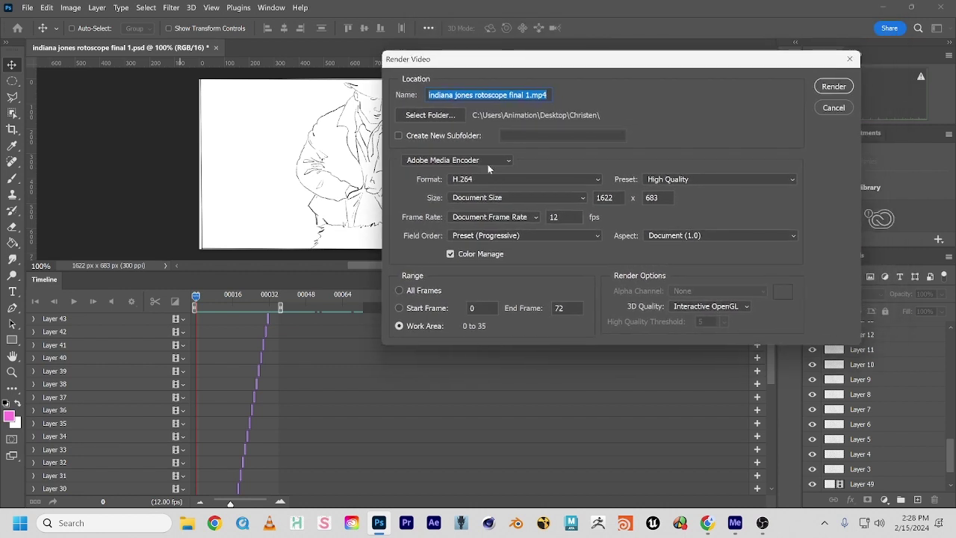
Step: Name the output test rotoscope final 2.mp4, keep H.264 at 12 fps, and render
drag(473, 95, 429, 95)
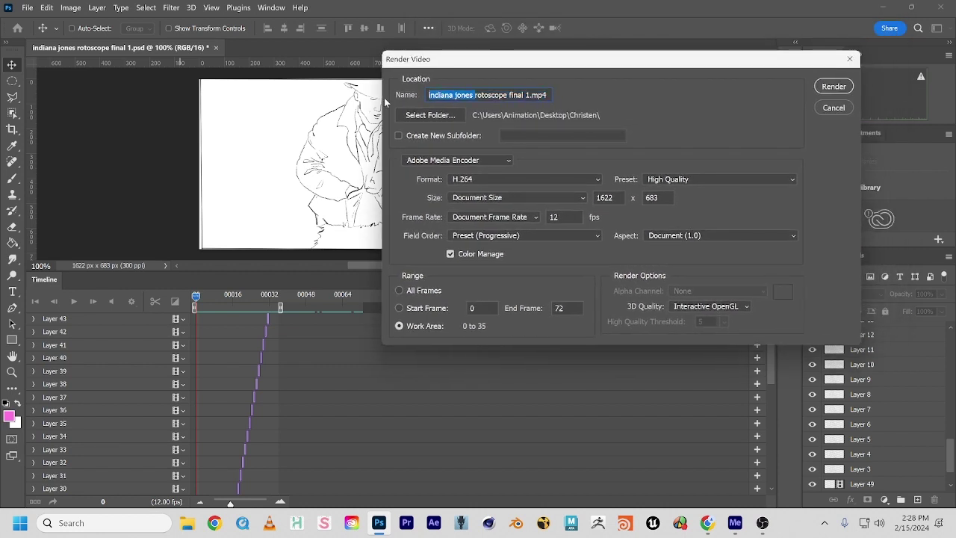
text(test)
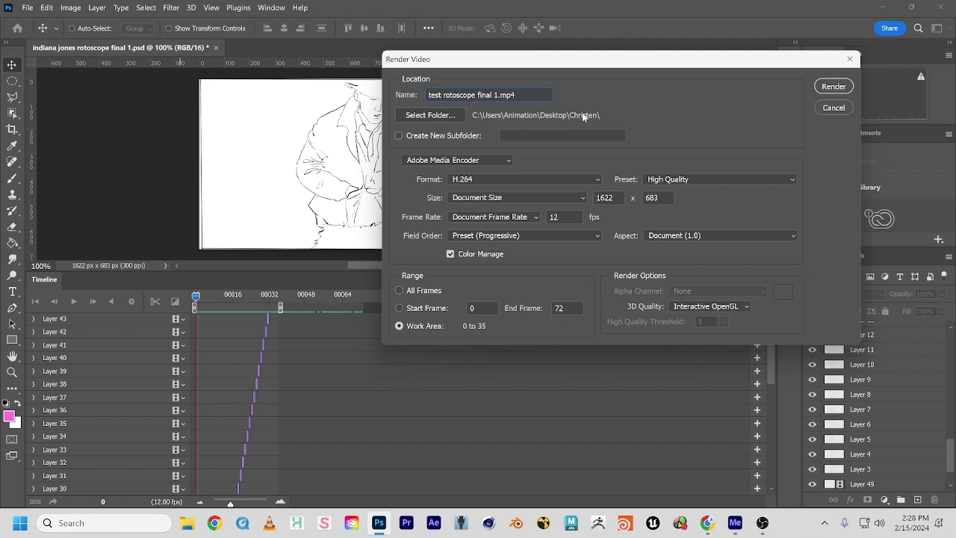
double_click(496, 95)
text(2)
click(478, 177)
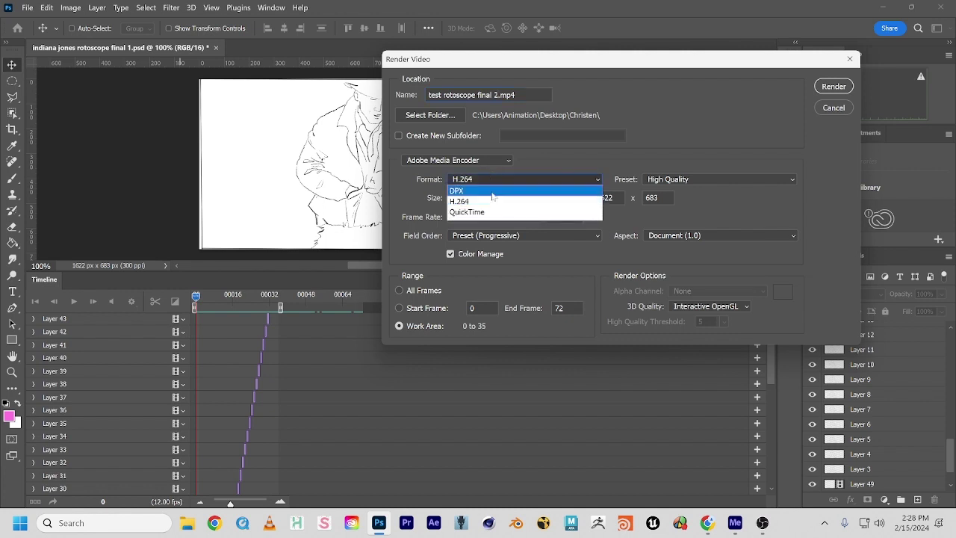
click(477, 171)
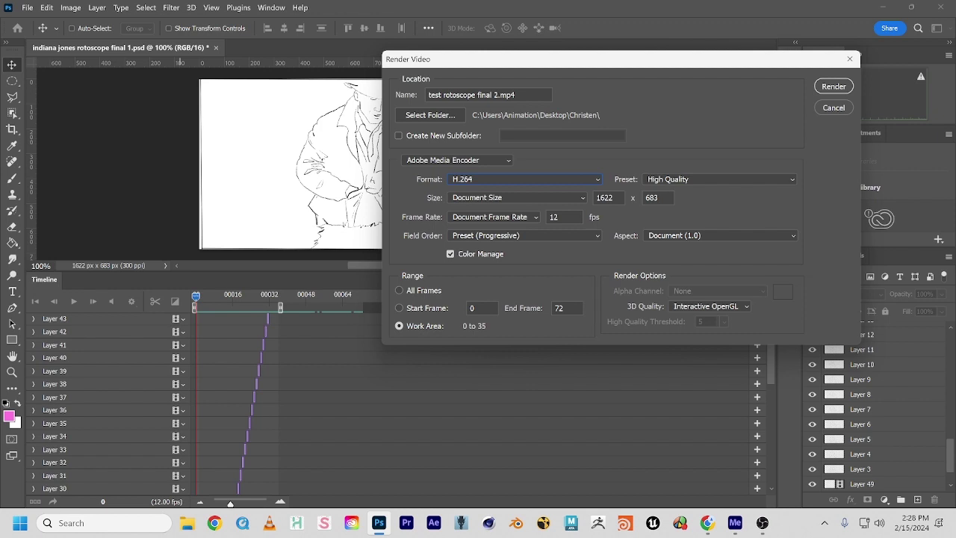
double_click(554, 217)
click(834, 86)
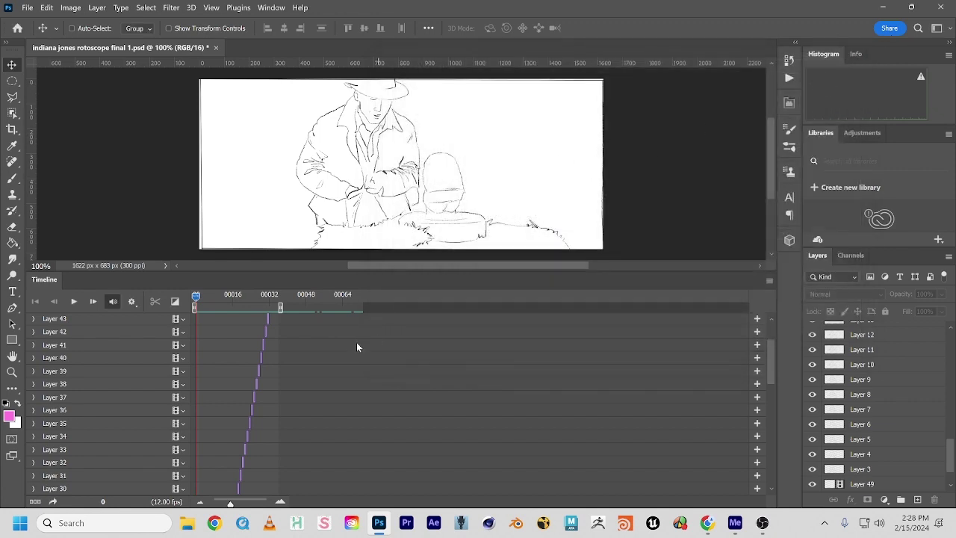
Step: Open the Desktop video folder in List view with Details pane, selecting test rotoscope final 2.mp4
click(187, 522)
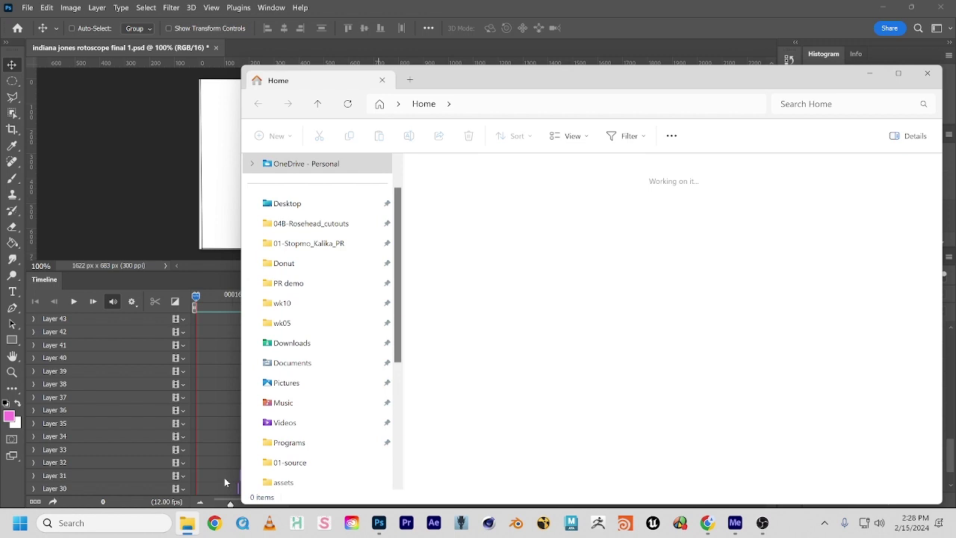
click(327, 207)
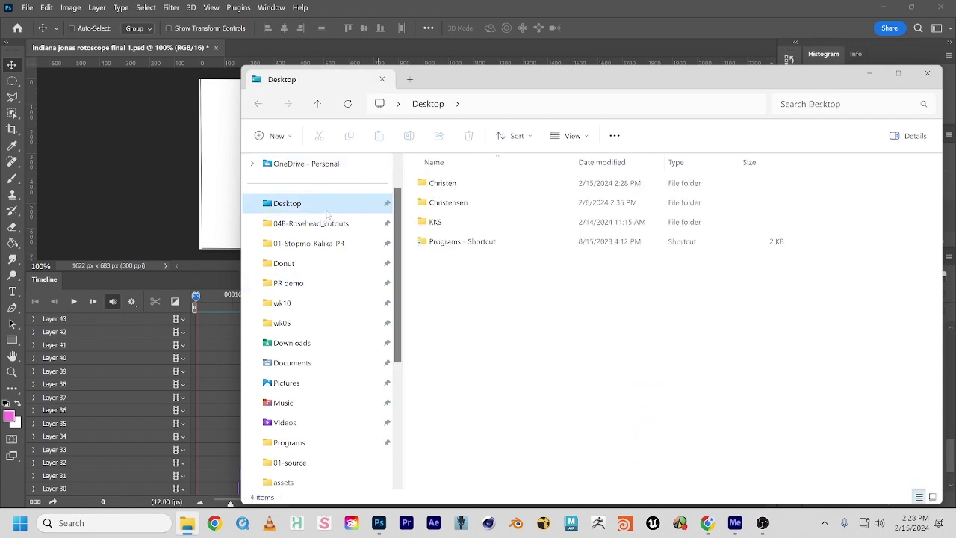
double_click(500, 184)
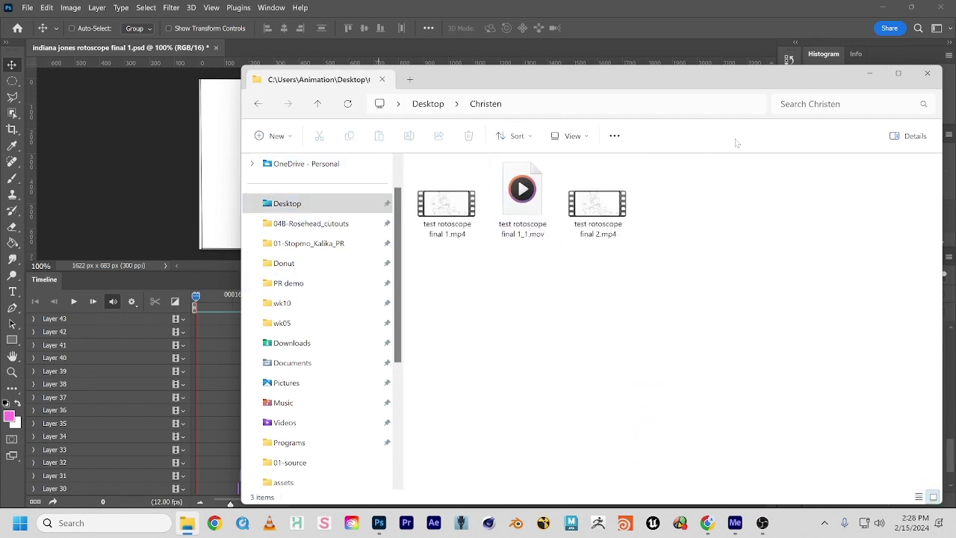
click(909, 136)
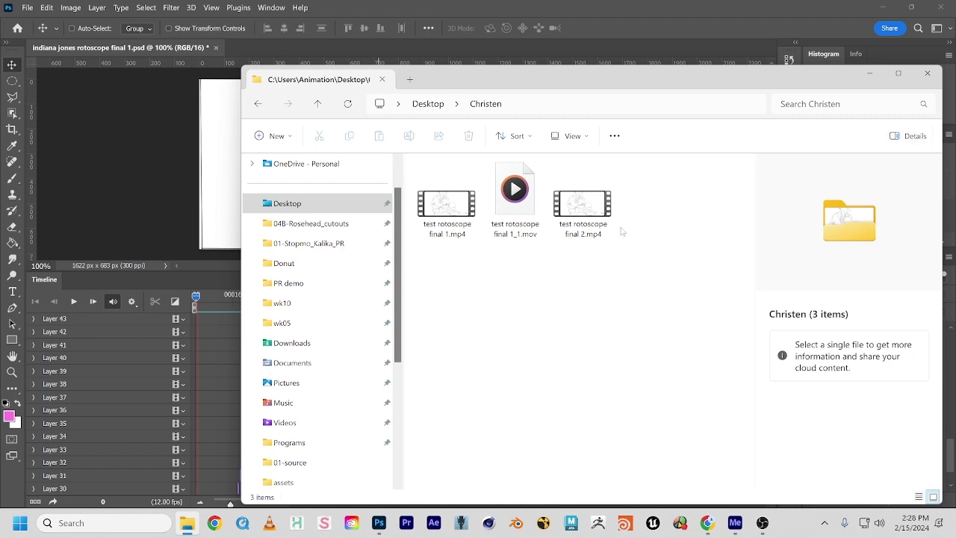
click(570, 137)
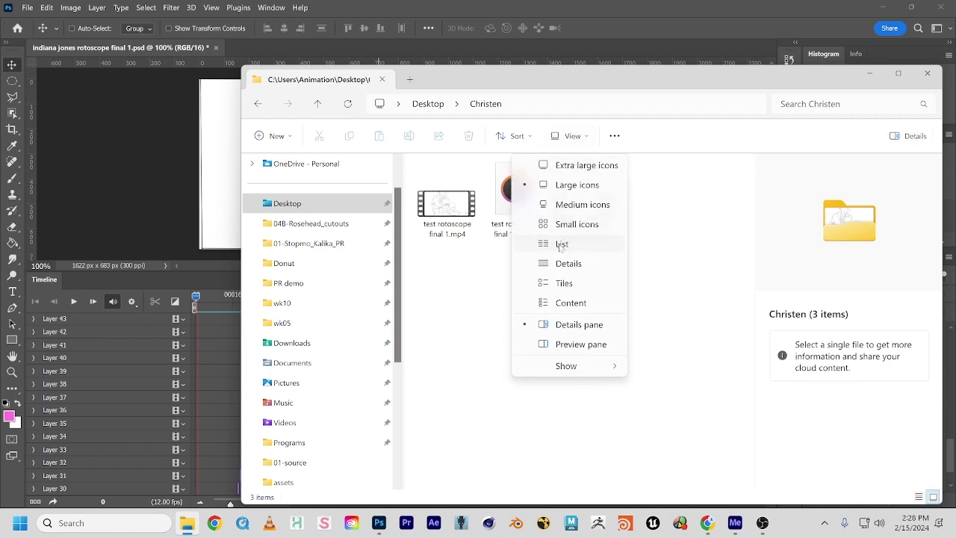
click(562, 245)
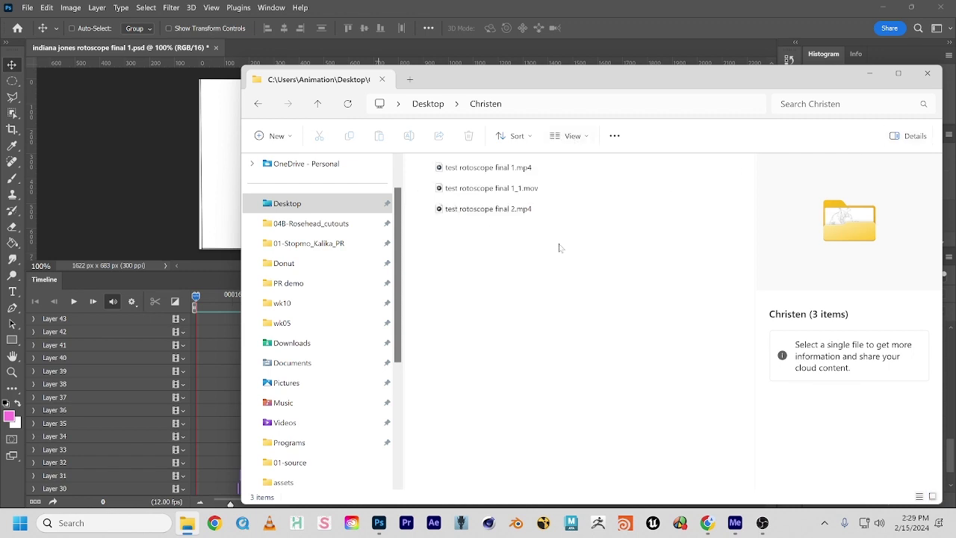
click(478, 212)
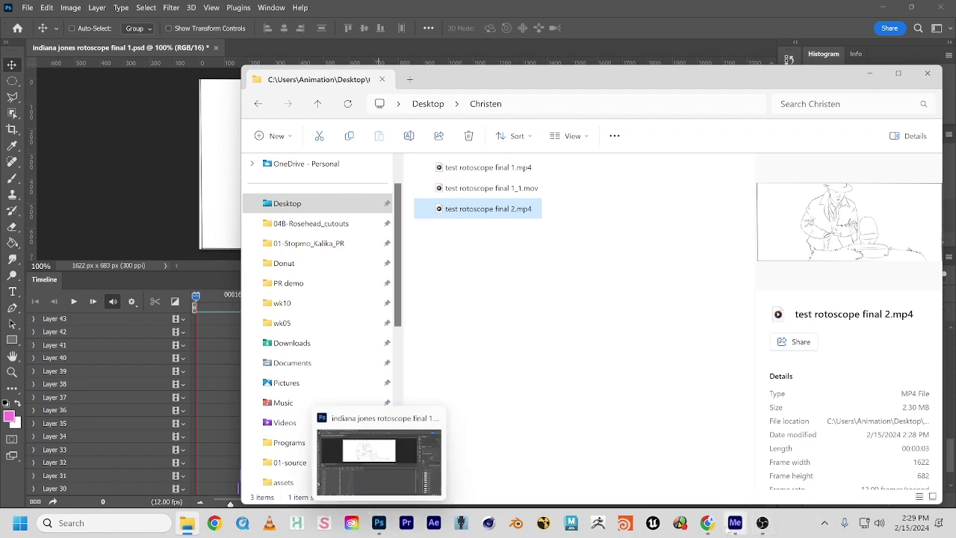
Step: Place Explorer beside Media Encoder and drag test rotoscope final 2.mp4 into the queue
click(734, 523)
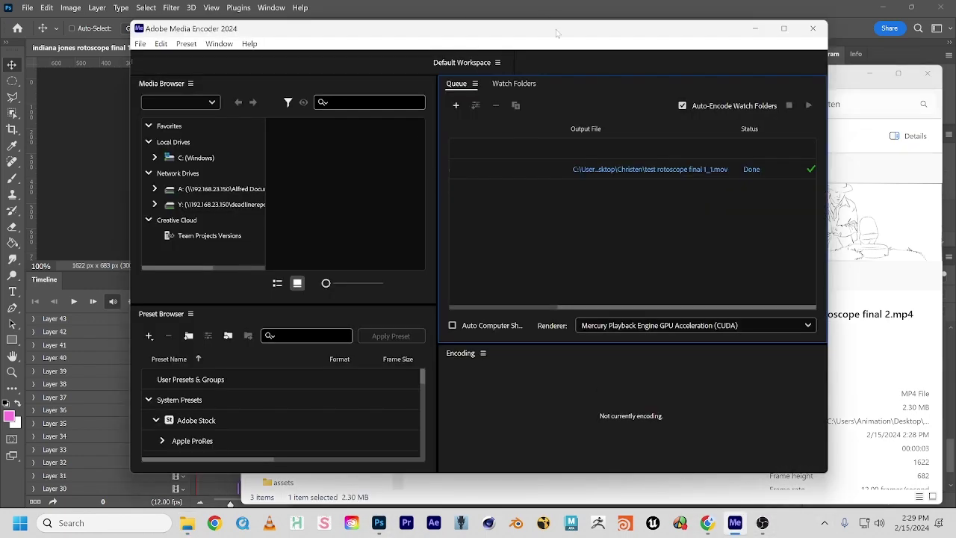
drag(555, 33, 310, 45)
drag(620, 71, 837, 263)
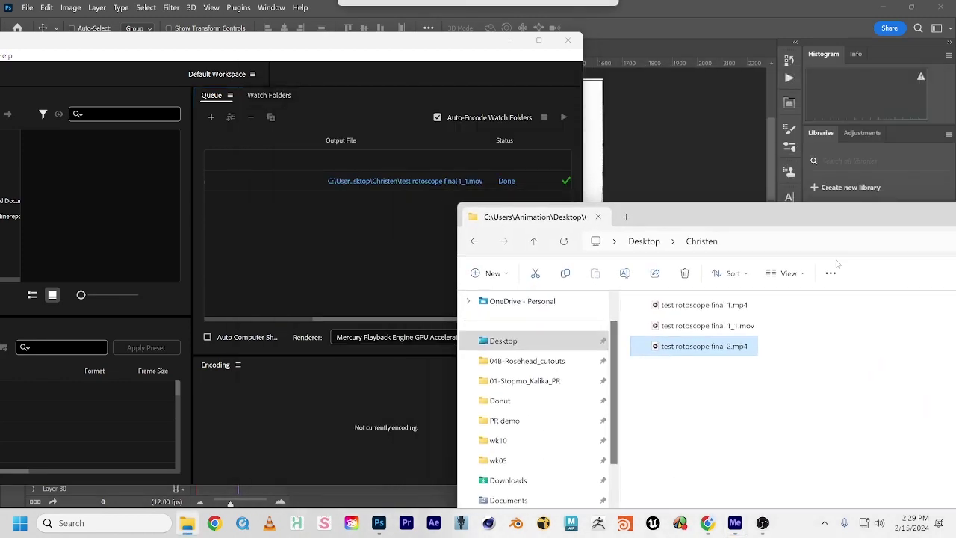
drag(729, 348, 333, 249)
drag(251, 40, 432, 45)
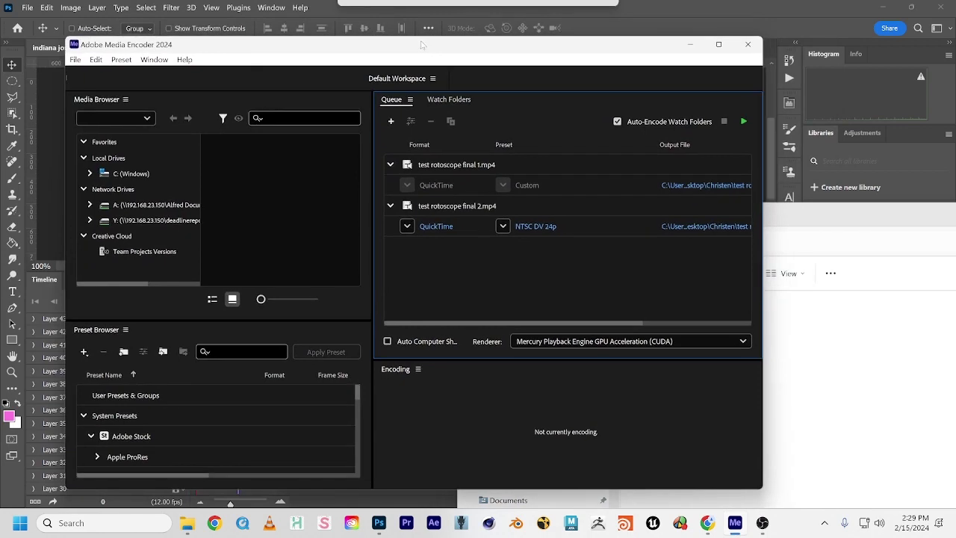
Step: Set the new job's output format to QuickTime
click(407, 226)
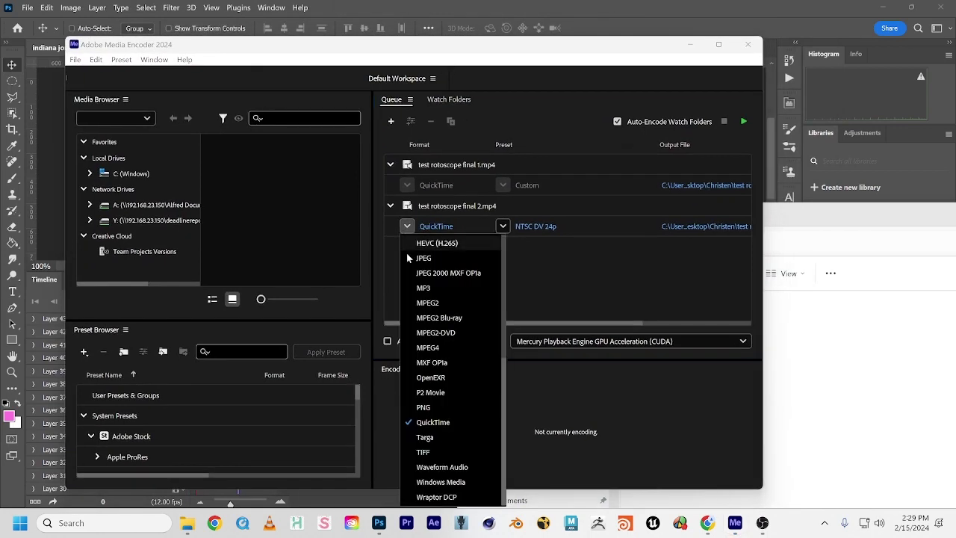
click(433, 259)
click(407, 226)
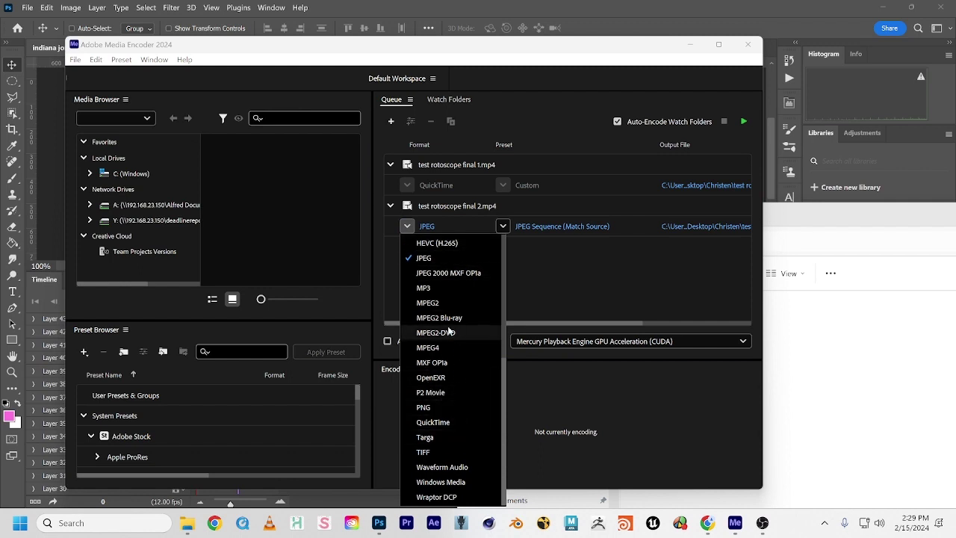
click(450, 422)
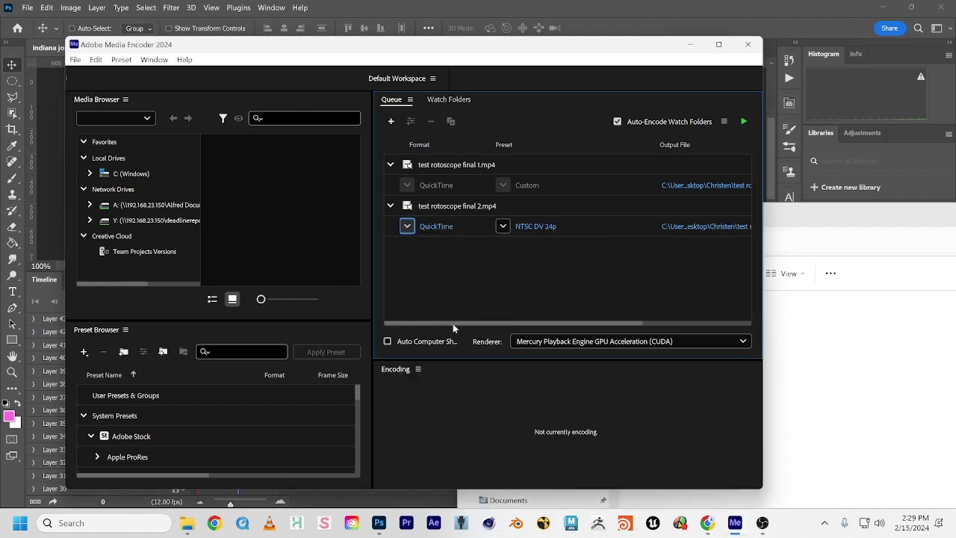
Step: In the job's export settings, choose the Apple ProRes 422 HQ preset
click(537, 227)
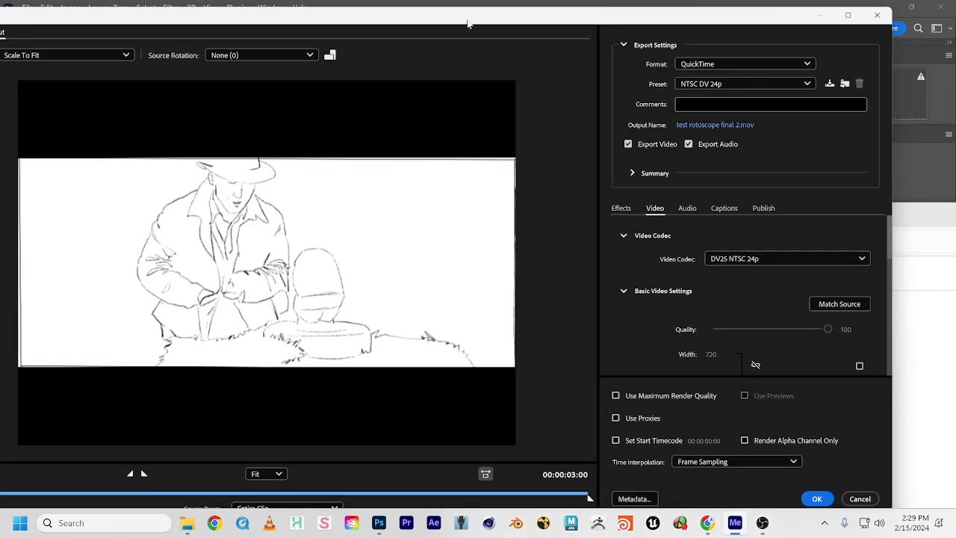
click(699, 84)
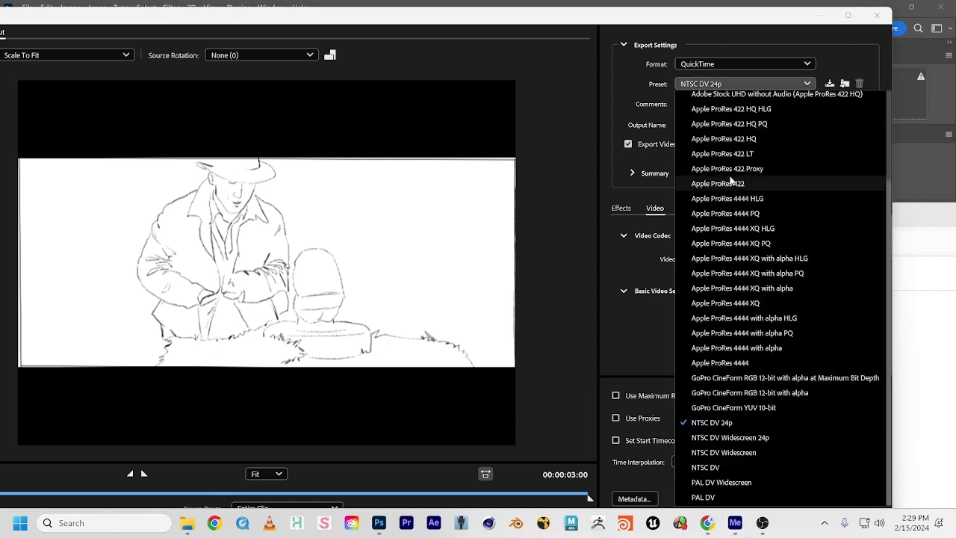
click(736, 139)
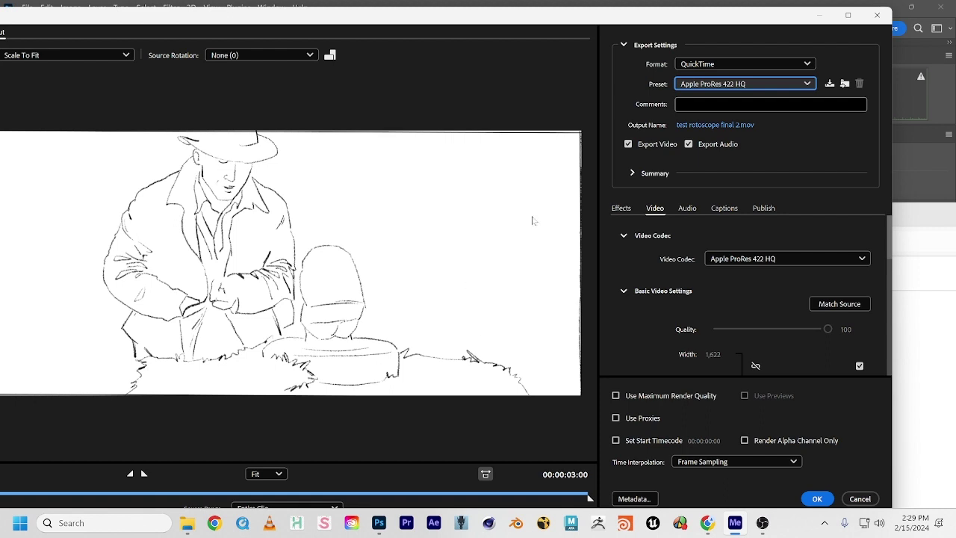
scroll(639, 322, down, 2)
scroll(639, 296, down, 2)
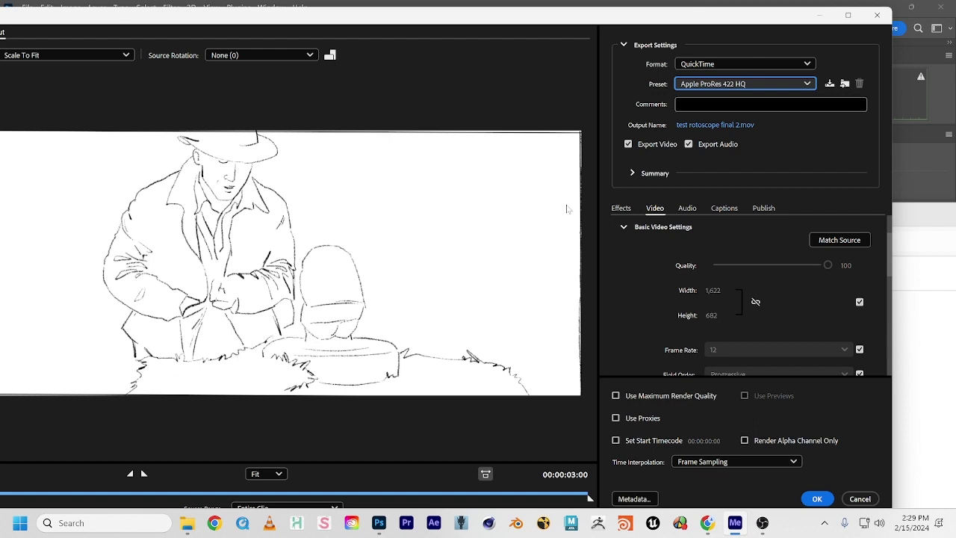
scroll(654, 266, up, 4)
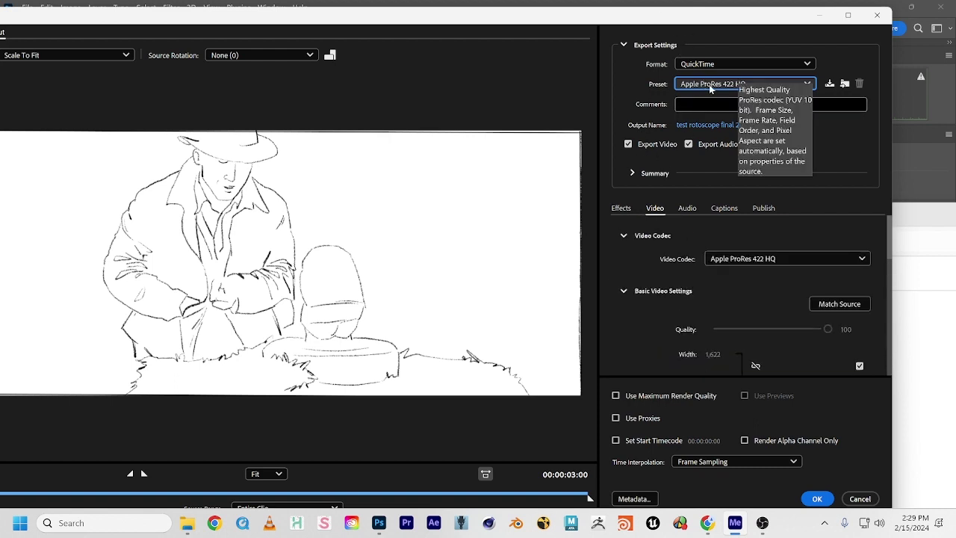
Step: Review the Effects, Video, Audio, Captions and Publish settings tabs, ending on Video
click(617, 211)
click(661, 209)
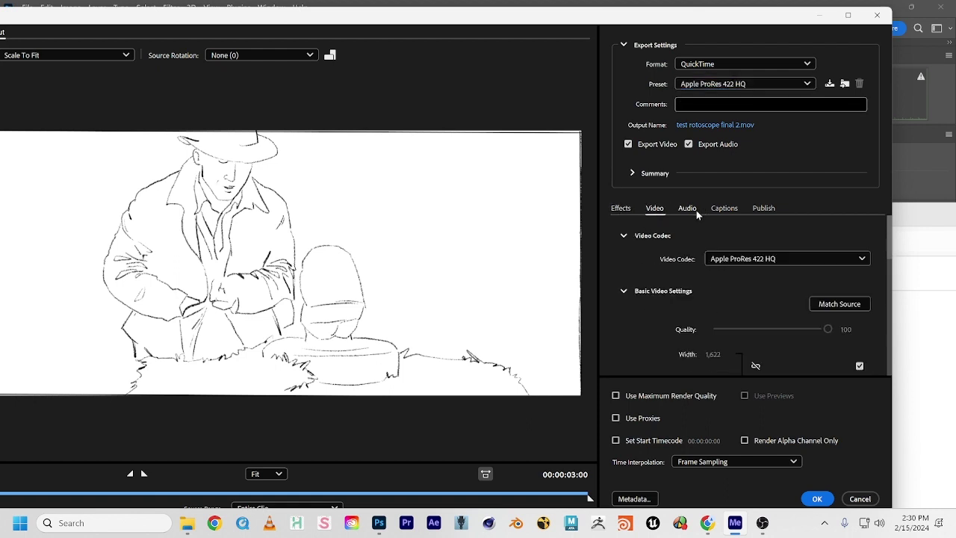
click(691, 210)
click(724, 210)
click(763, 209)
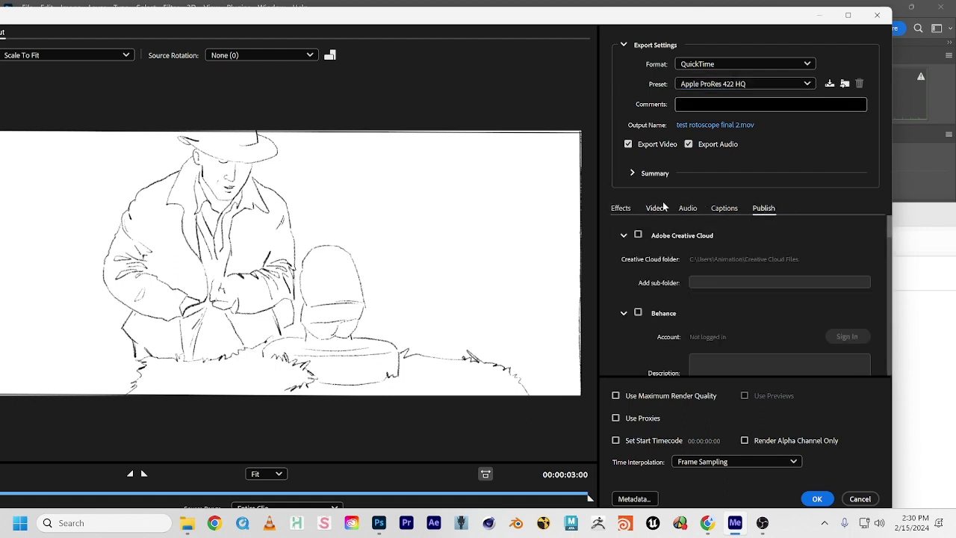
click(656, 210)
scroll(642, 284, down, 2)
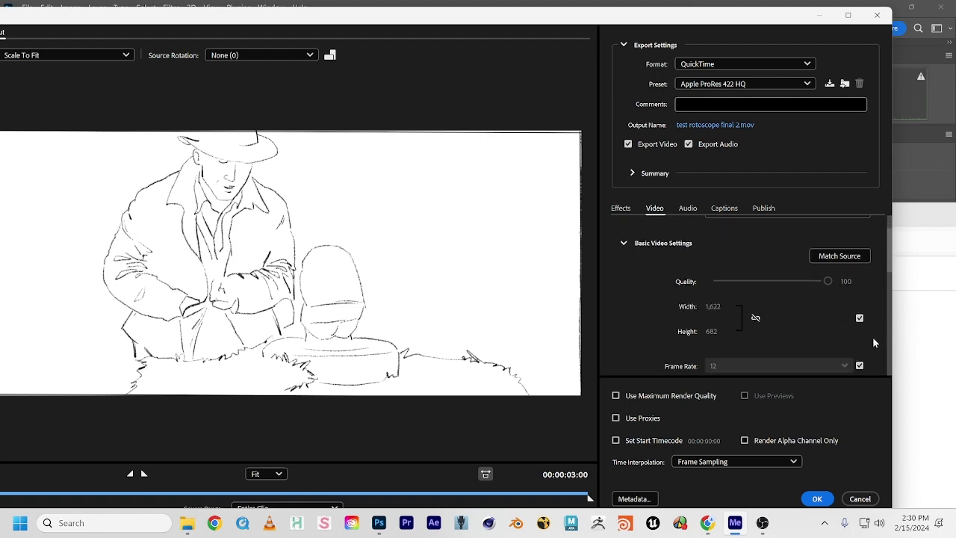
Step: Unlink the frame dimensions and enter width 1920 and height 1080
click(859, 319)
click(755, 319)
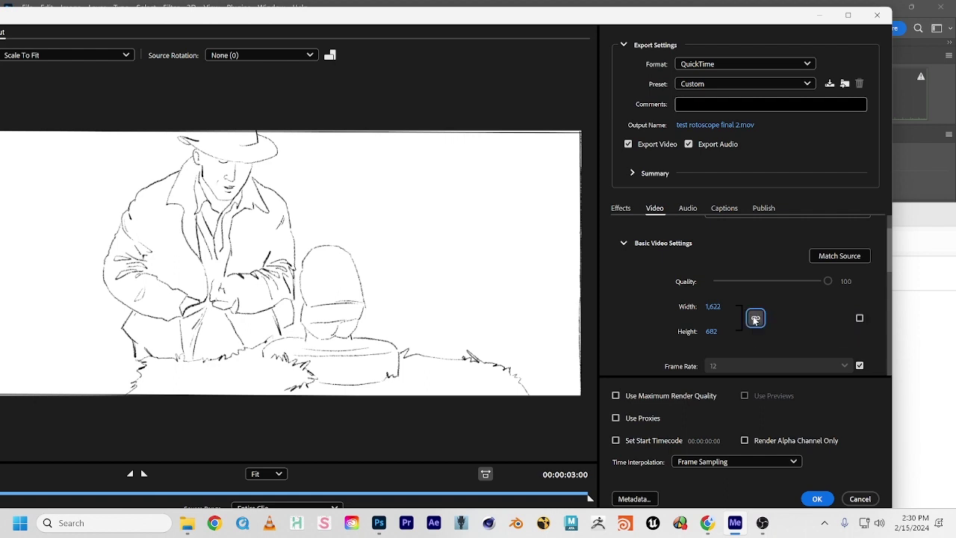
click(710, 307)
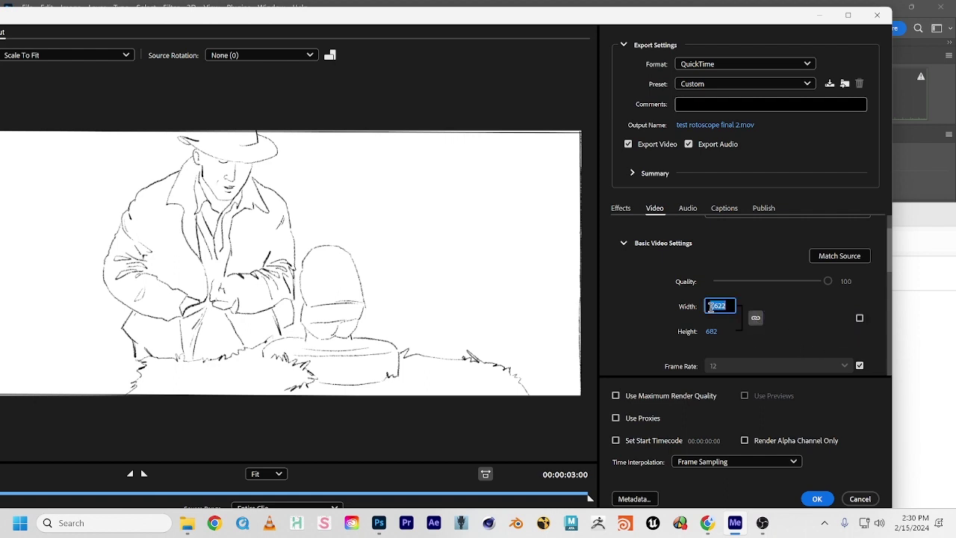
text(1920)
click(714, 332)
text(1080)
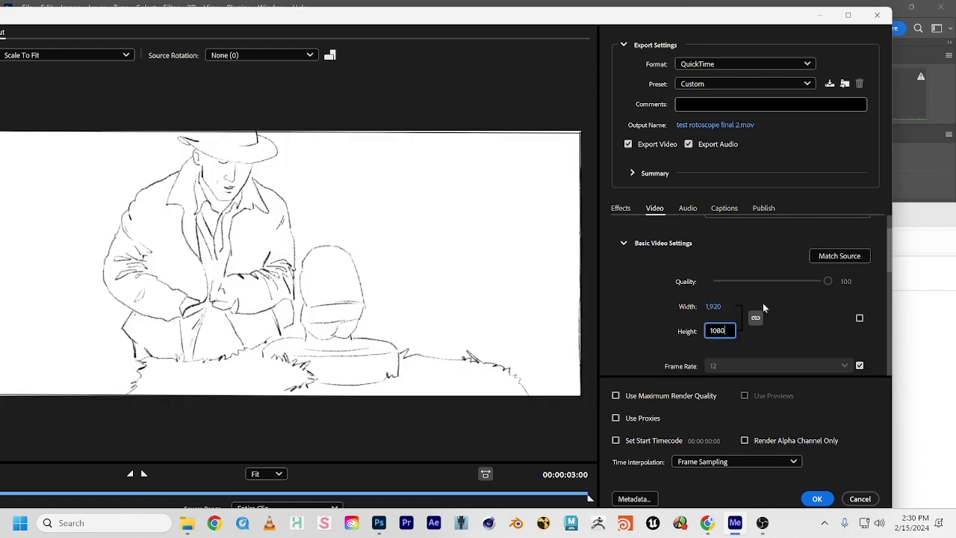
key(Return)
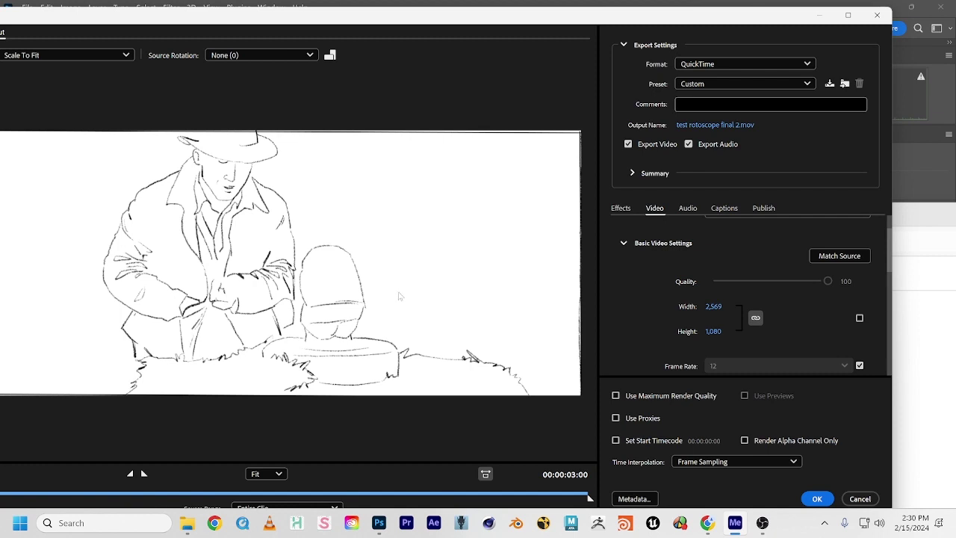
Step: Reapply the Apple ProRes 422 HQ preset, then re-enter an unlinked 1920 × 1080 frame size
click(720, 82)
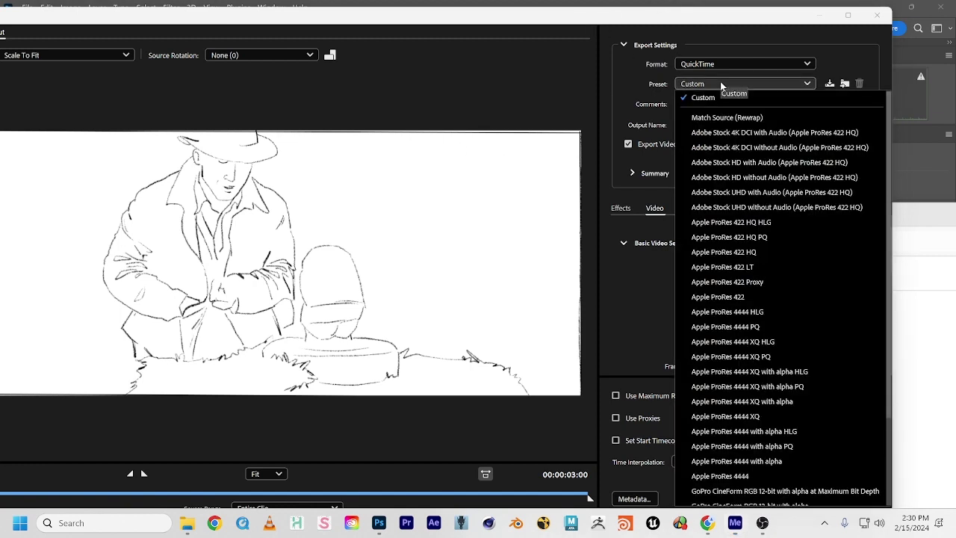
click(707, 254)
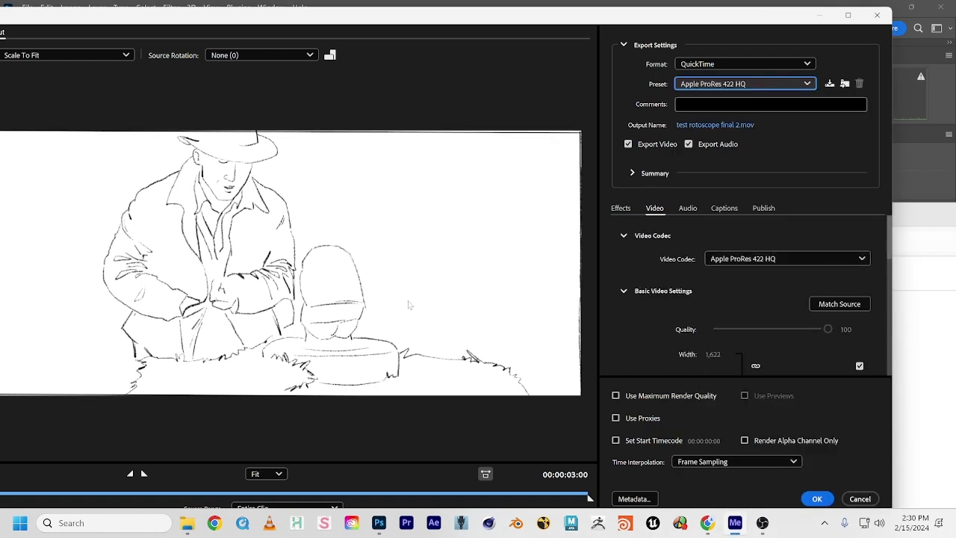
scroll(730, 299, down, 1)
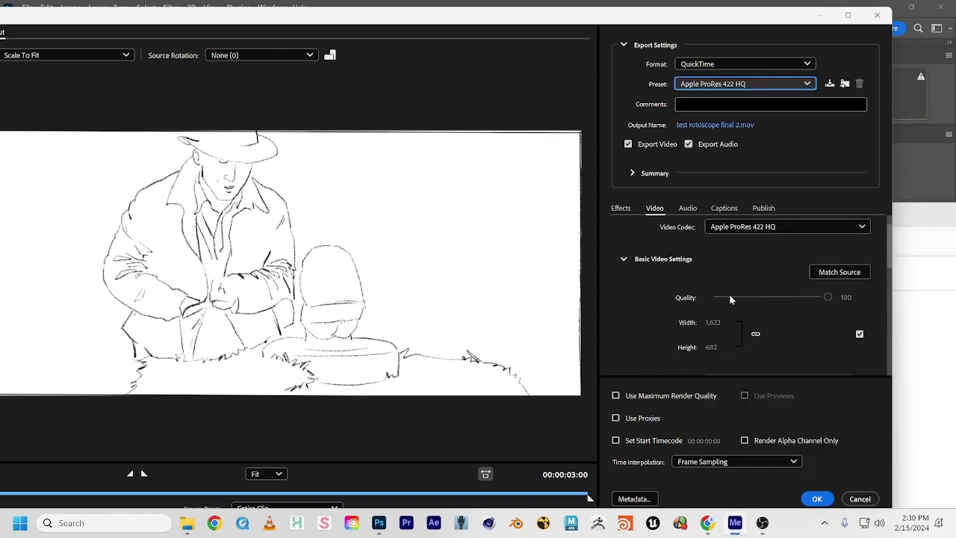
click(859, 334)
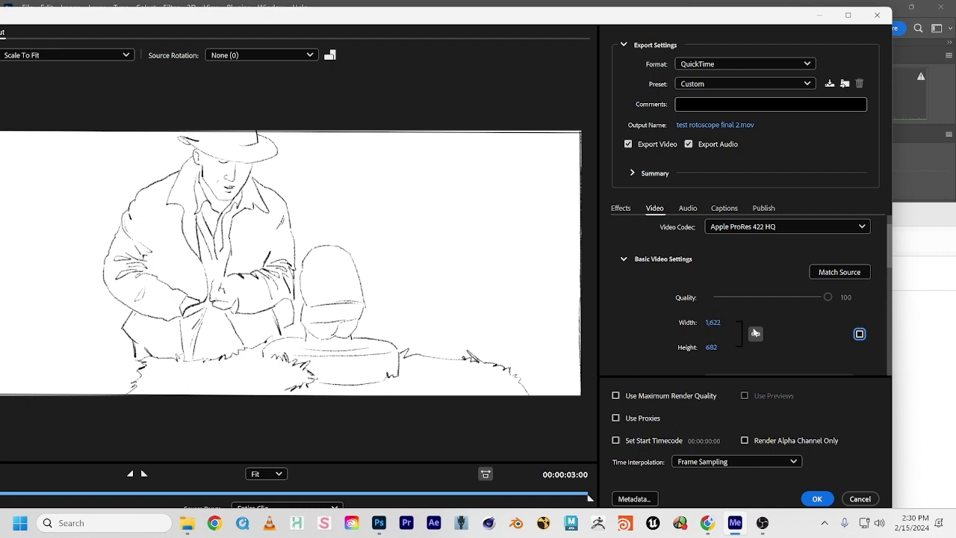
click(755, 334)
click(711, 322)
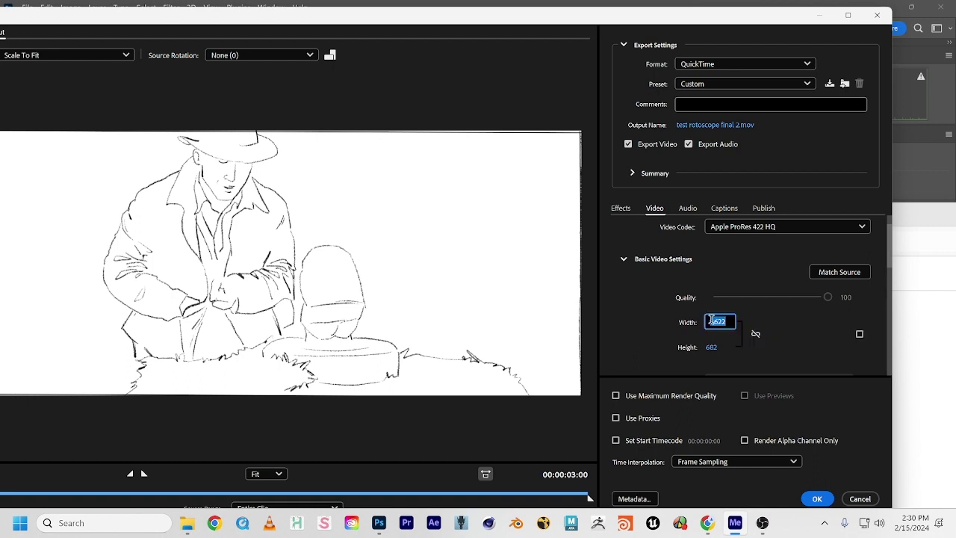
text(1920)
click(716, 346)
text(1080)
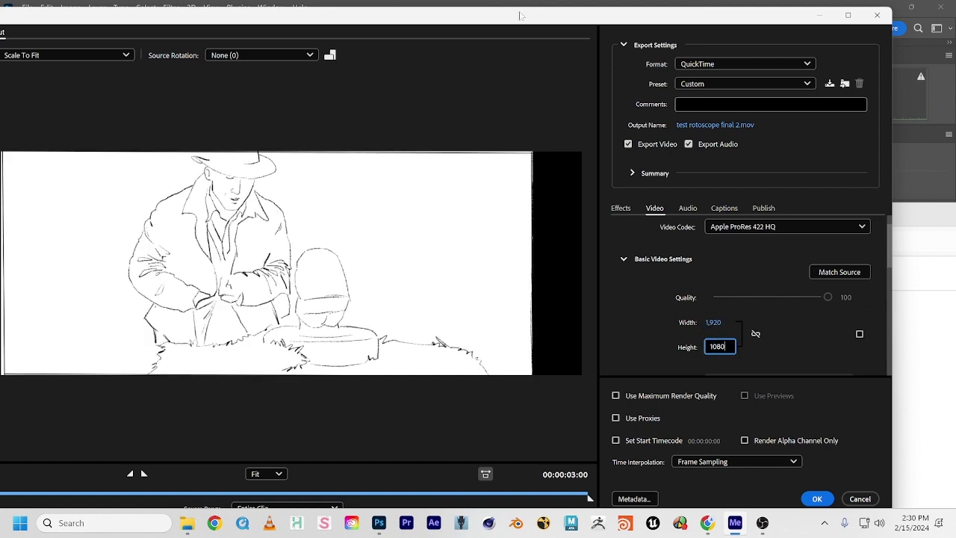
drag(535, 23, 613, 21)
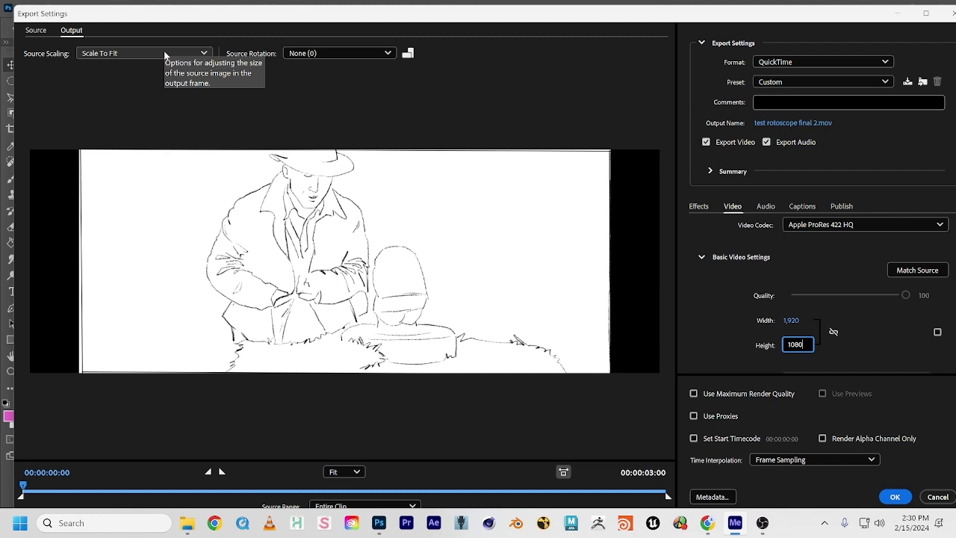
click(129, 53)
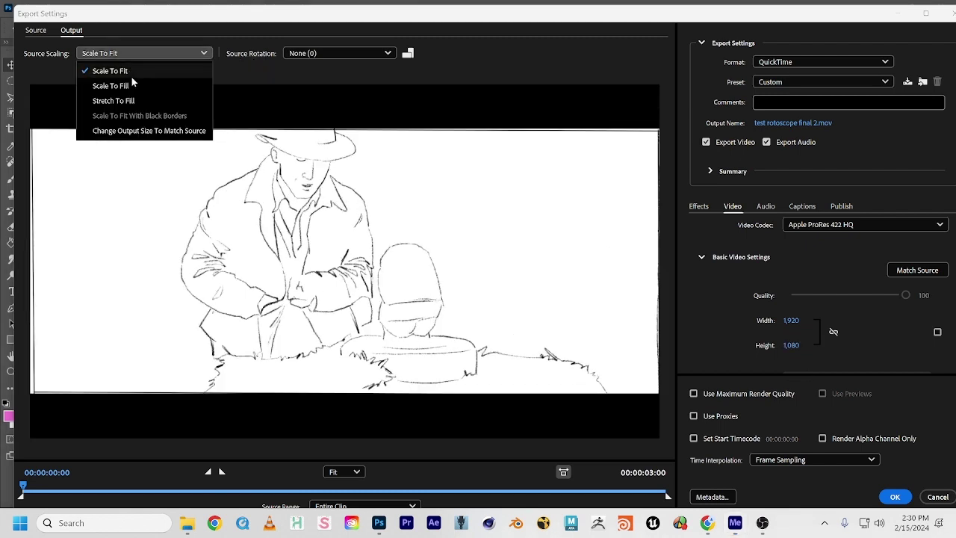
click(490, 95)
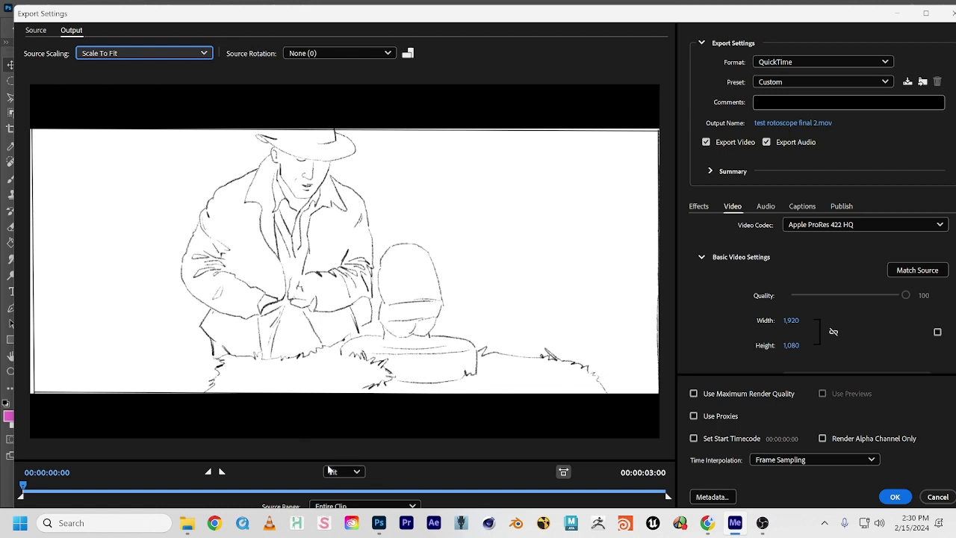
click(355, 471)
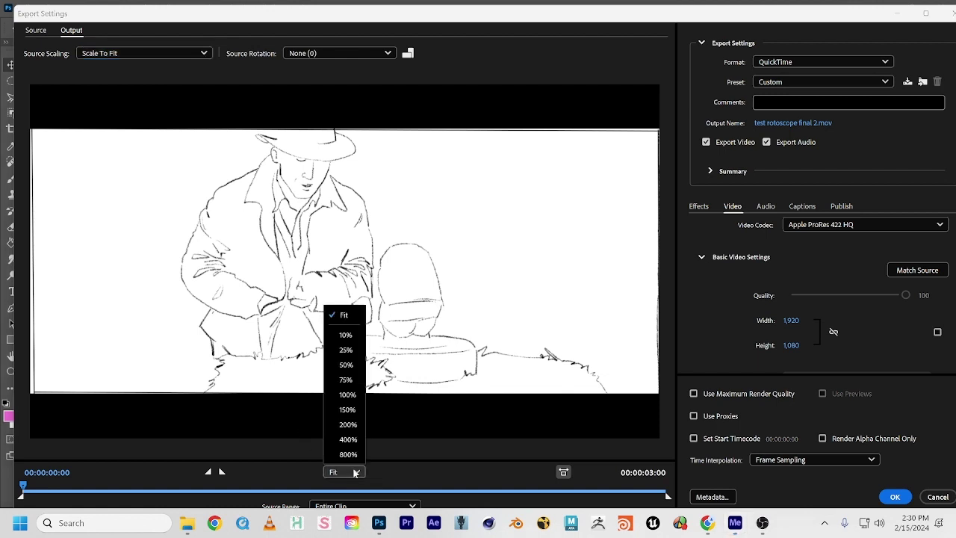
click(344, 368)
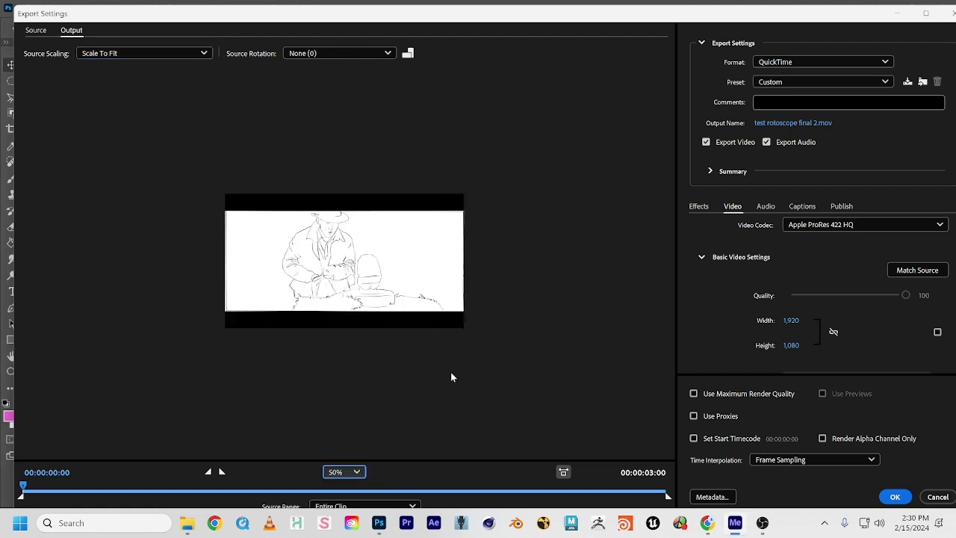
click(790, 320)
click(880, 320)
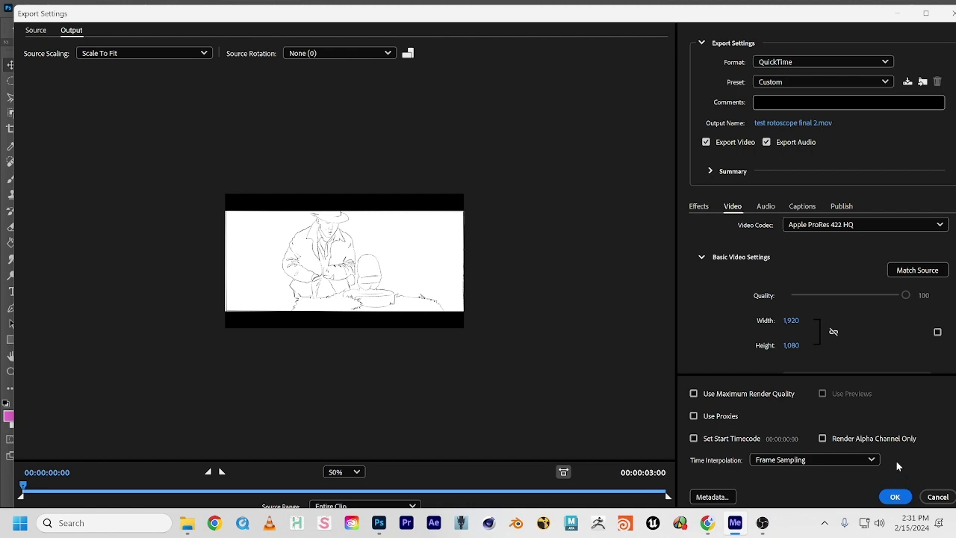
Step: Confirm the settings, keep the default output location, and encode the queue to test rotoscope final 2.mov
click(895, 496)
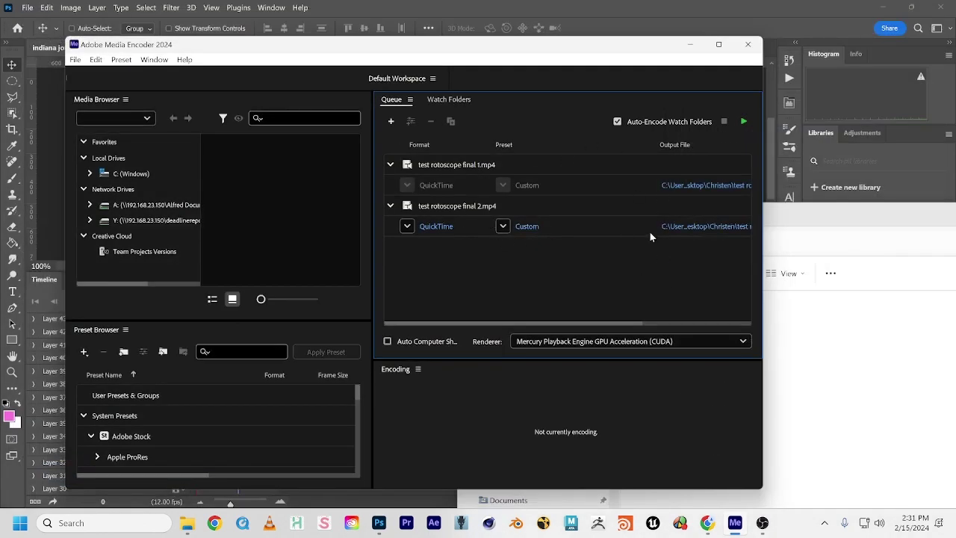
click(706, 226)
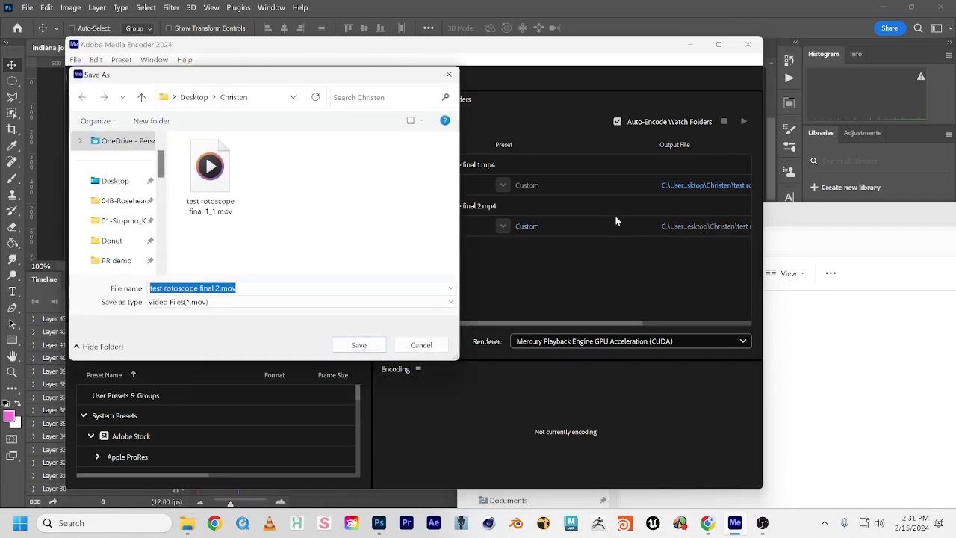
click(421, 344)
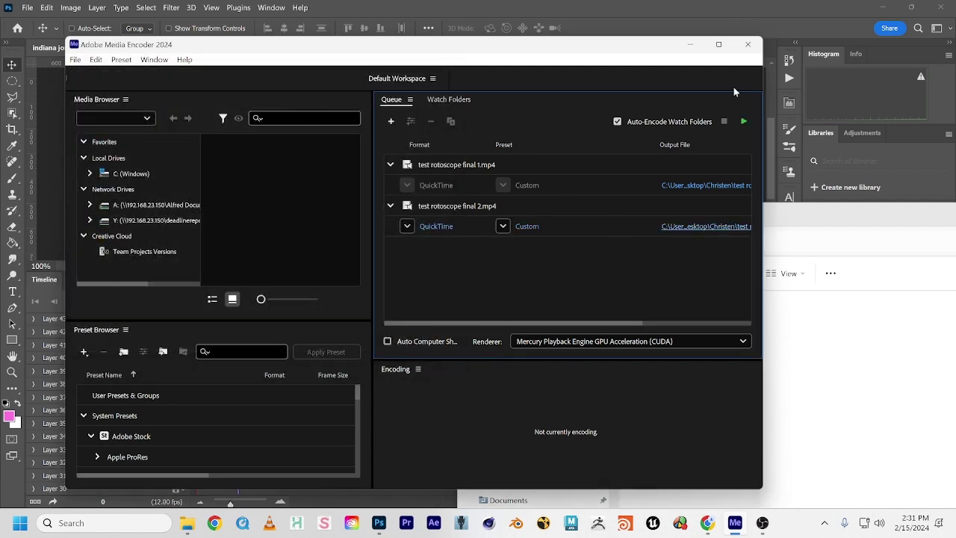
click(743, 123)
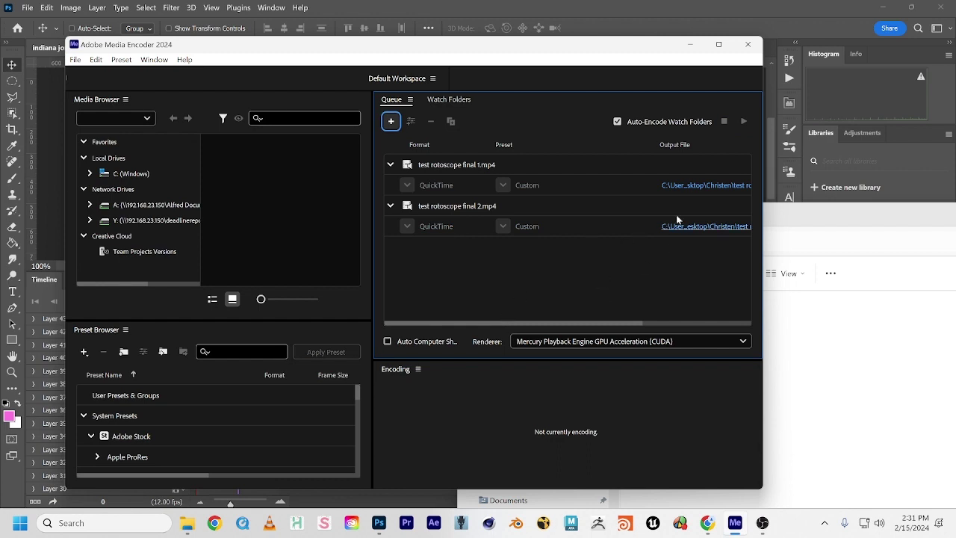
drag(762, 81, 944, 88)
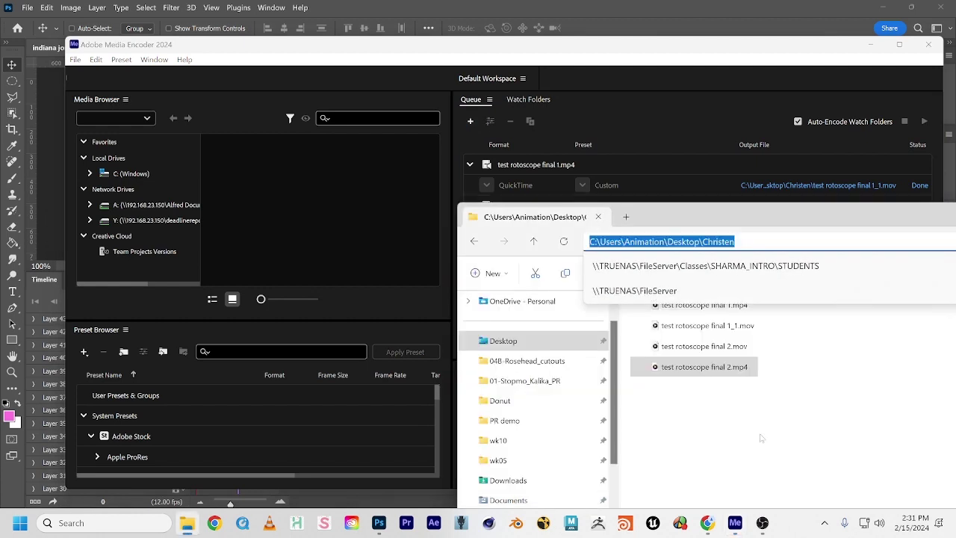
Step: Open test rotoscope final 2.mp4 in QuickTime Player, check its properties, then close it
click(699, 367)
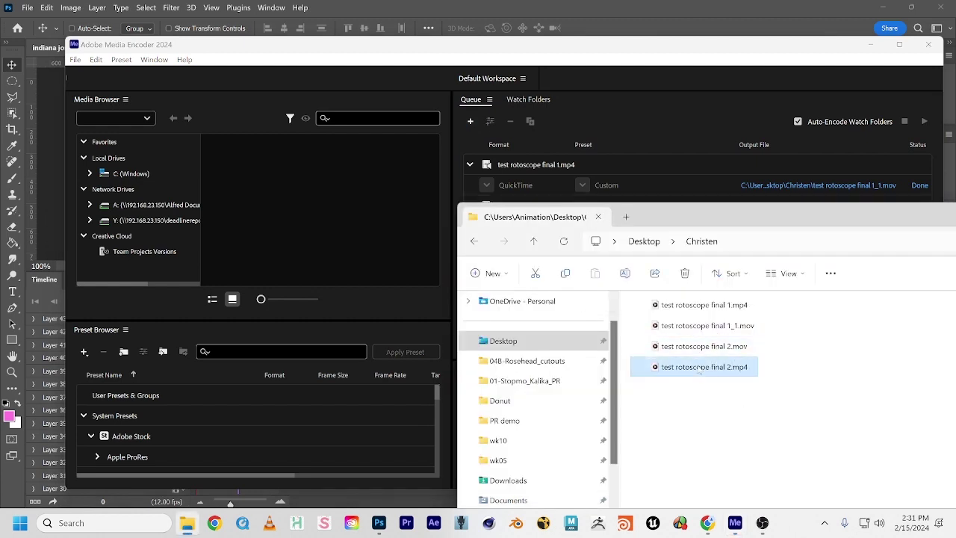
right_click(698, 367)
mouse_move(717, 167)
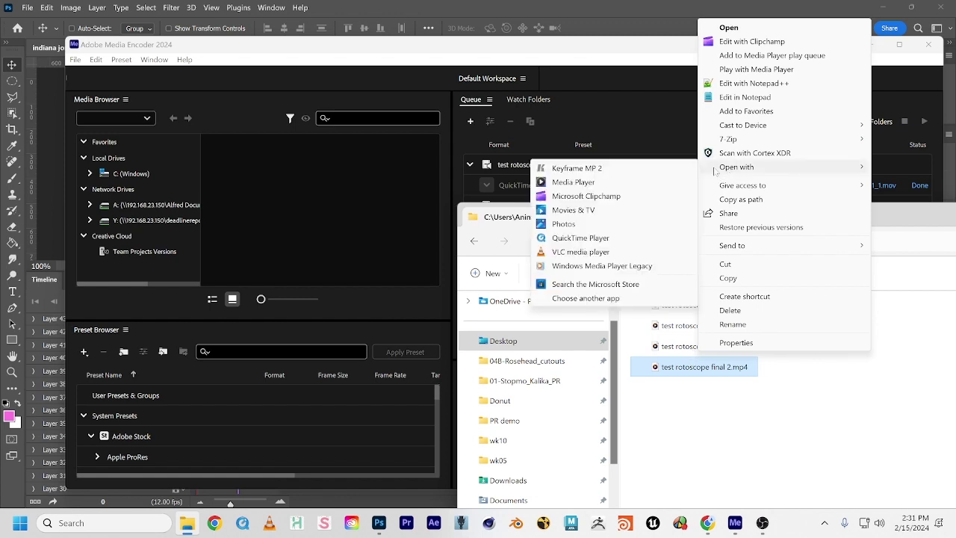
click(598, 236)
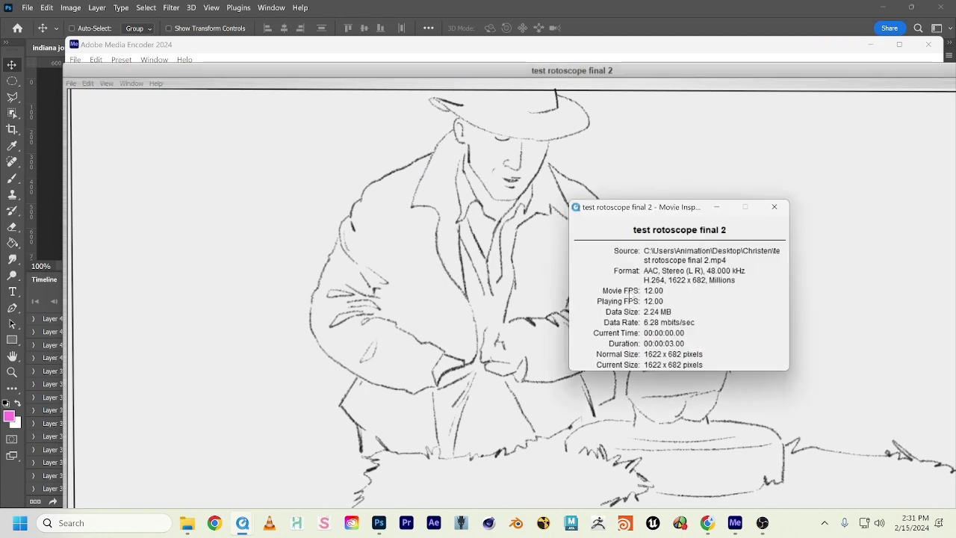
click(717, 207)
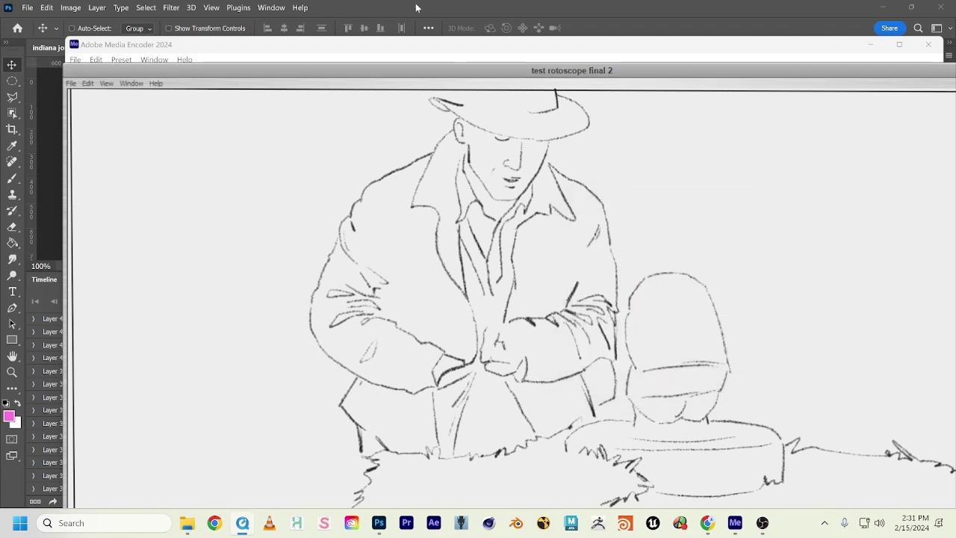
key(ctrl+w)
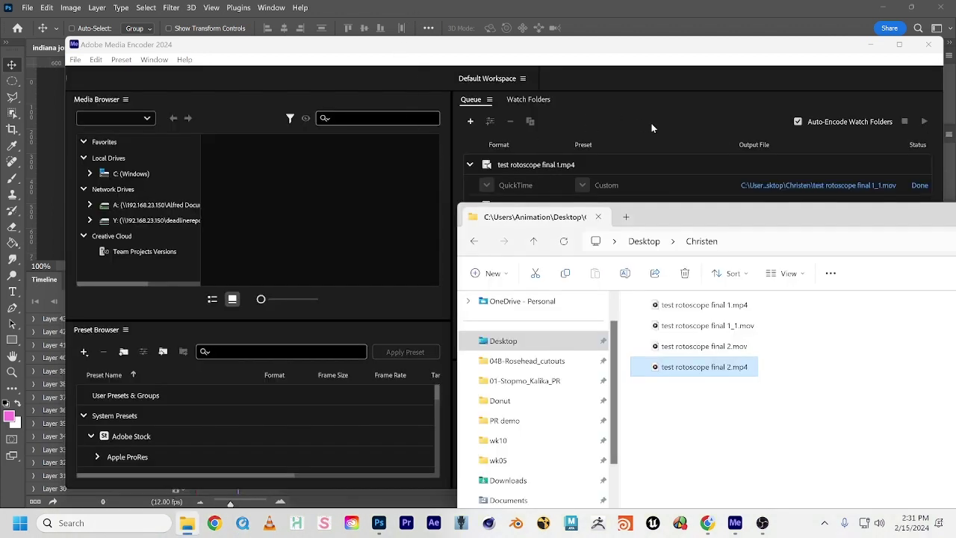
click(512, 136)
Step: Duplicate the test rotoscope final 2.mp4 queue item and open the copy's export settings
click(555, 203)
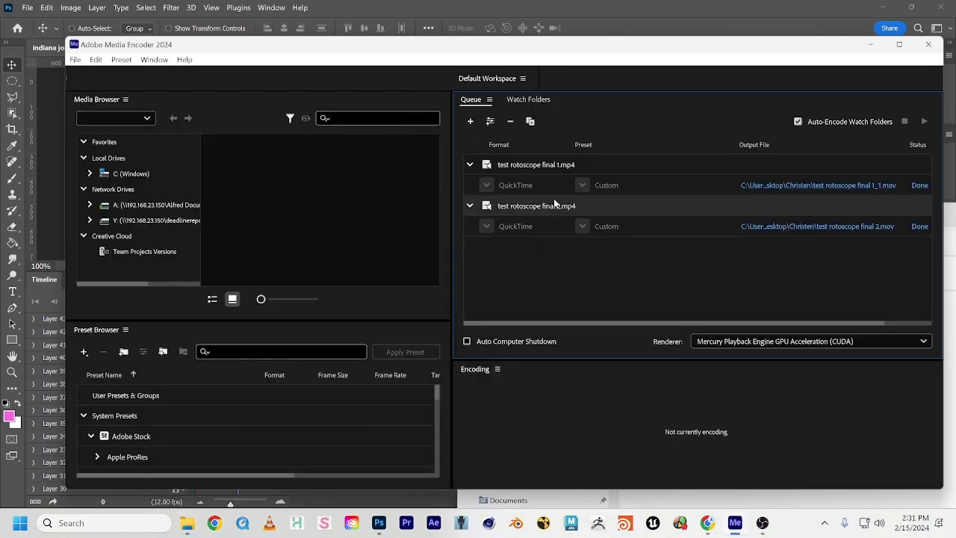
key(ctrl+d)
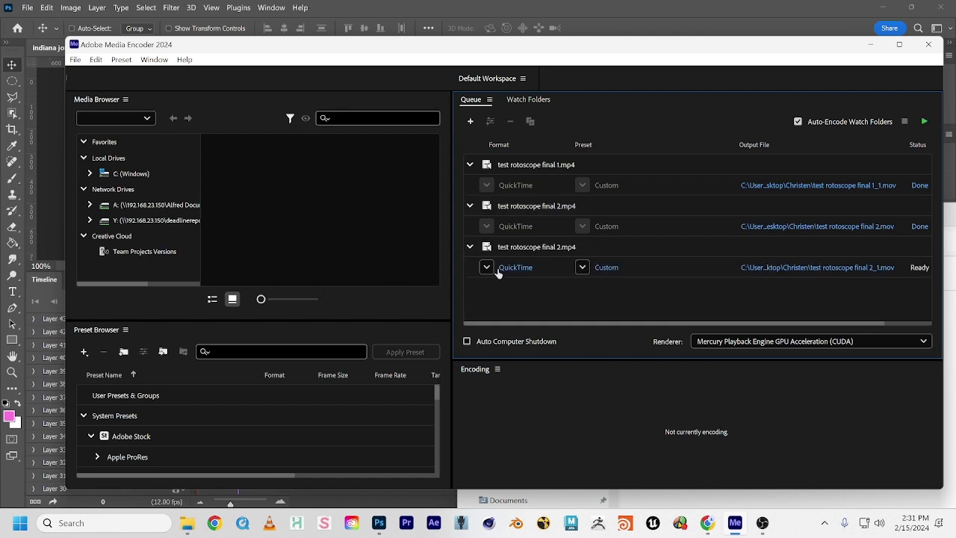
click(605, 268)
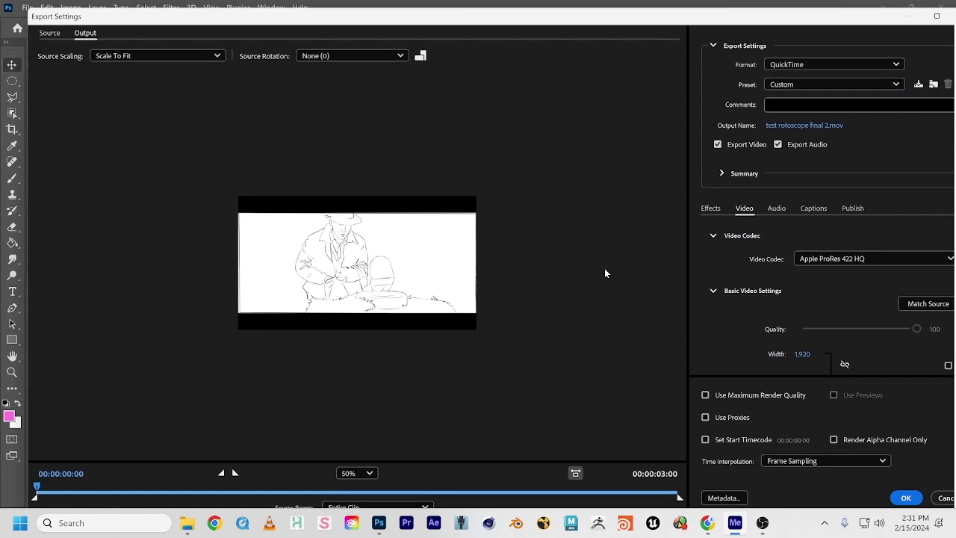
scroll(746, 314, down, 3)
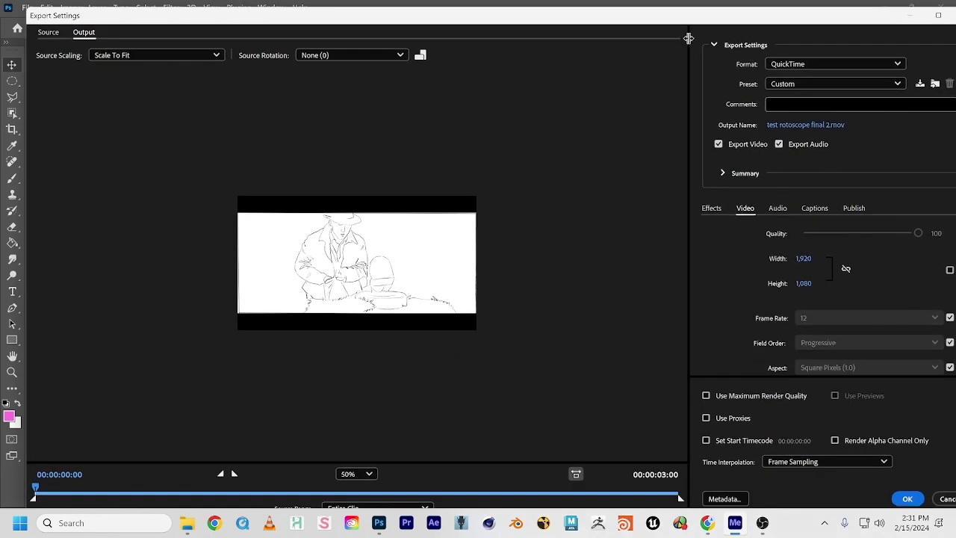
drag(801, 15, 758, 17)
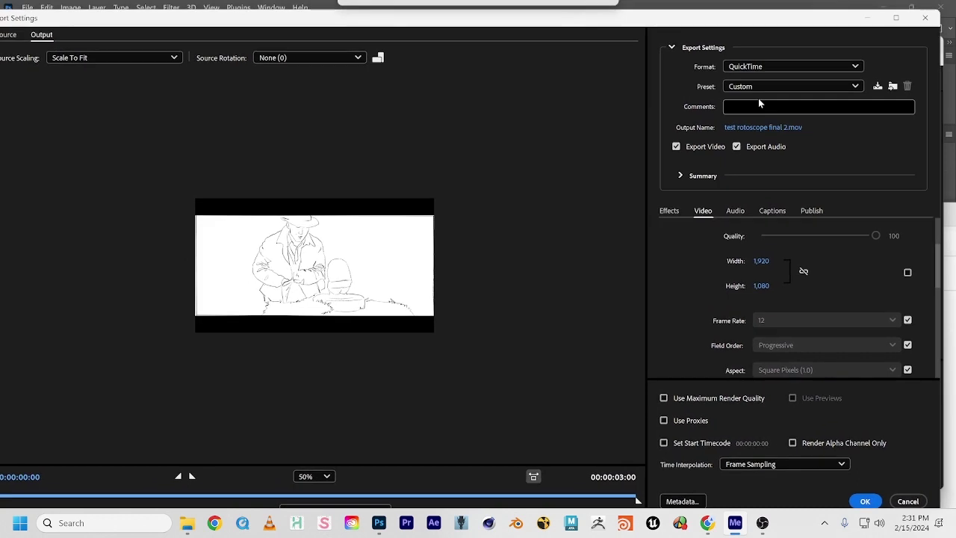
Step: Change the copy's frame rate from match source to 24 fps and confirm
click(908, 320)
click(847, 319)
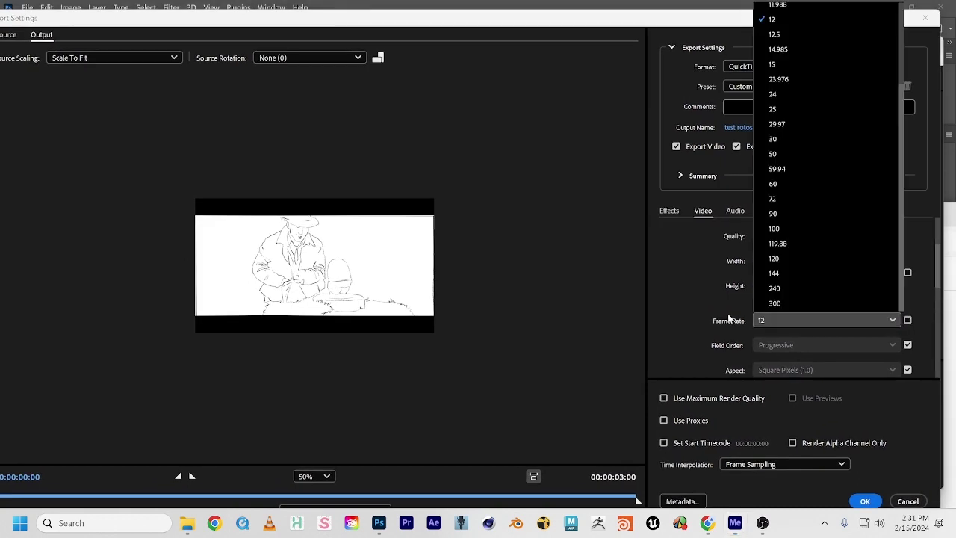
click(783, 97)
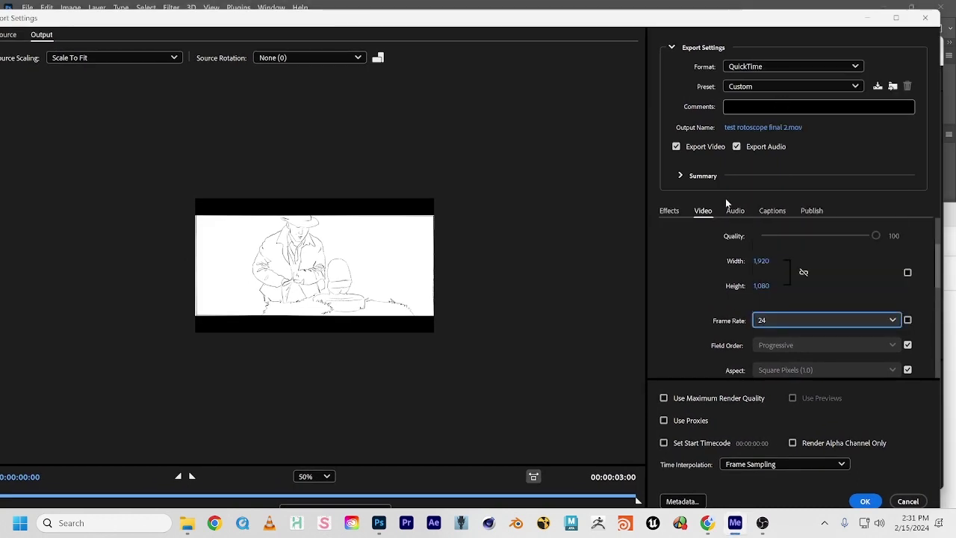
click(694, 294)
click(867, 499)
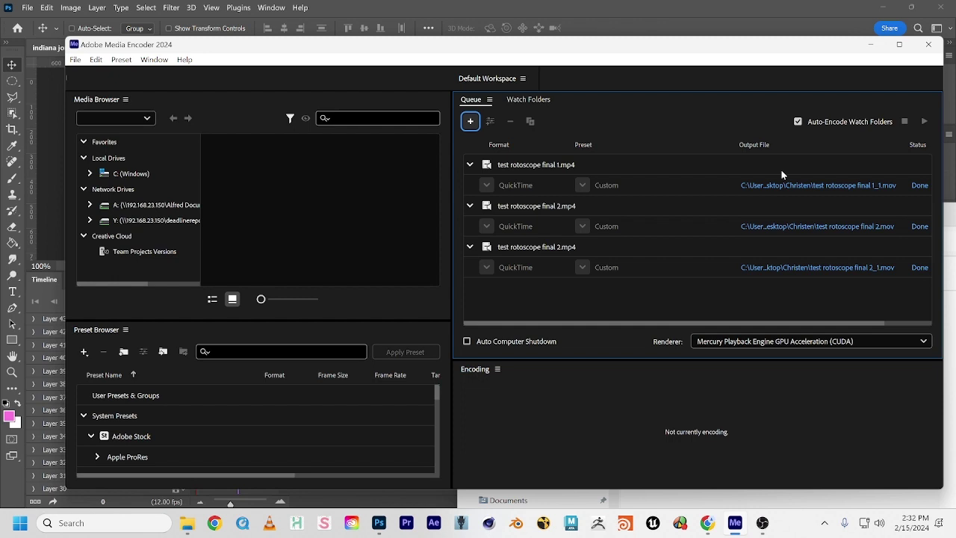
click(623, 12)
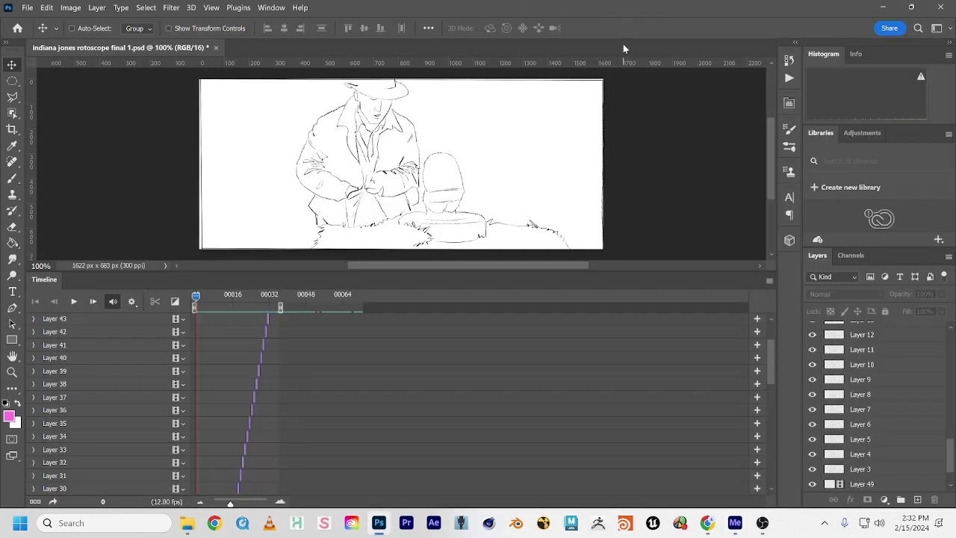
click(770, 280)
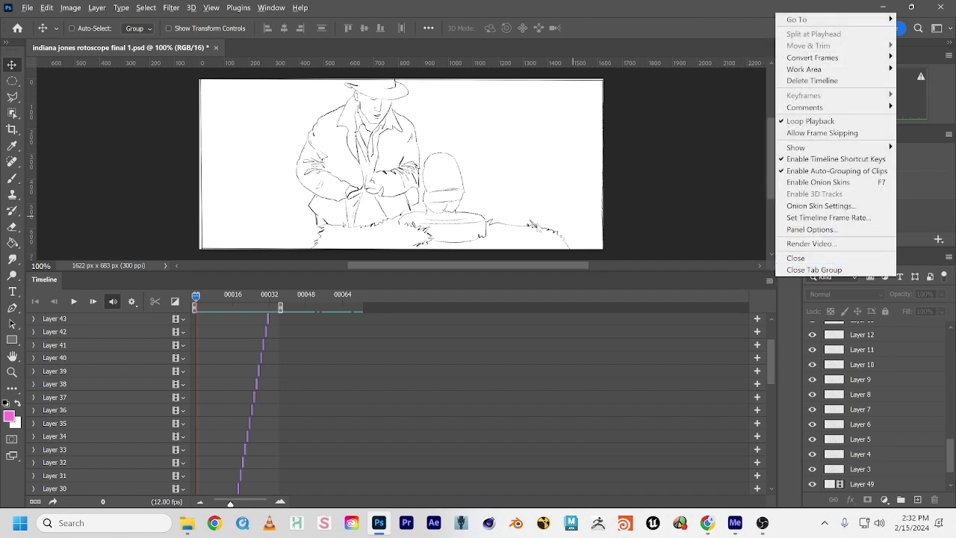
click(735, 523)
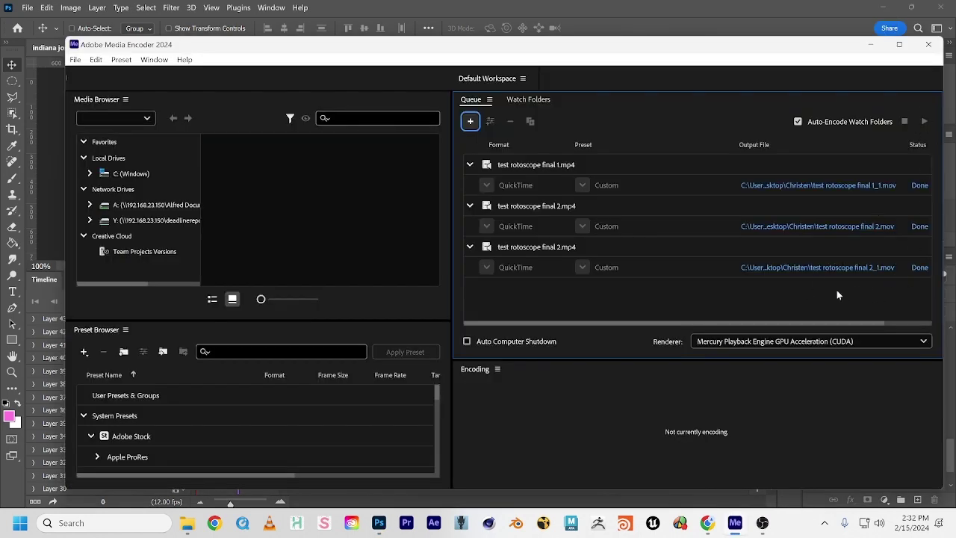
key(alt+Tab)
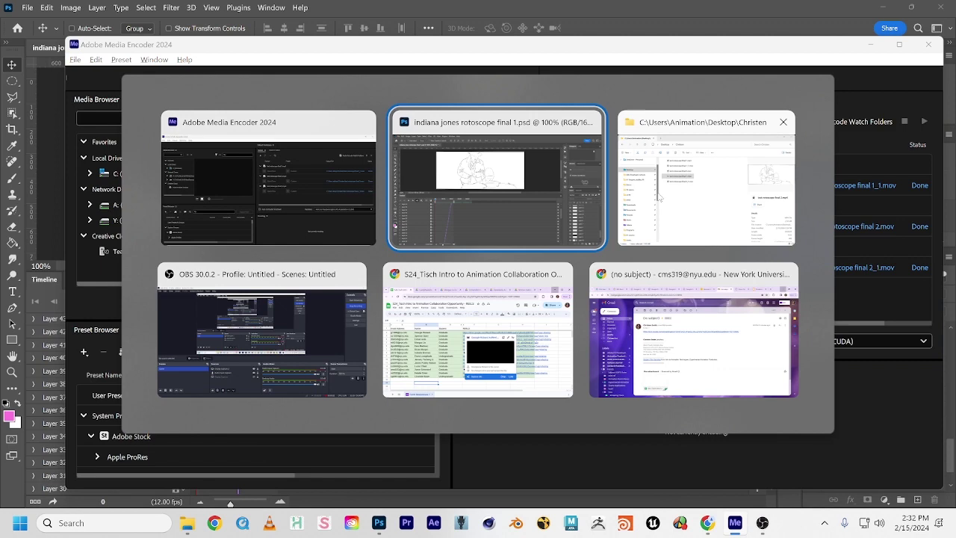
Step: Open test rotoscope final 2_1.mov in QuickTime Player and inspect it: ProRes 422 HQ, 24 fps, 1920×1080
click(671, 216)
click(706, 388)
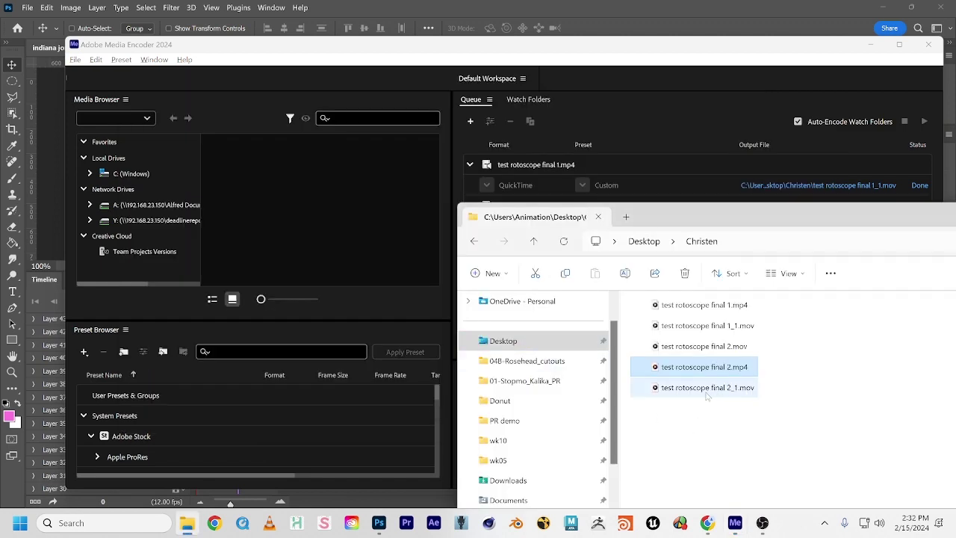
right_click(706, 388)
mouse_move(751, 193)
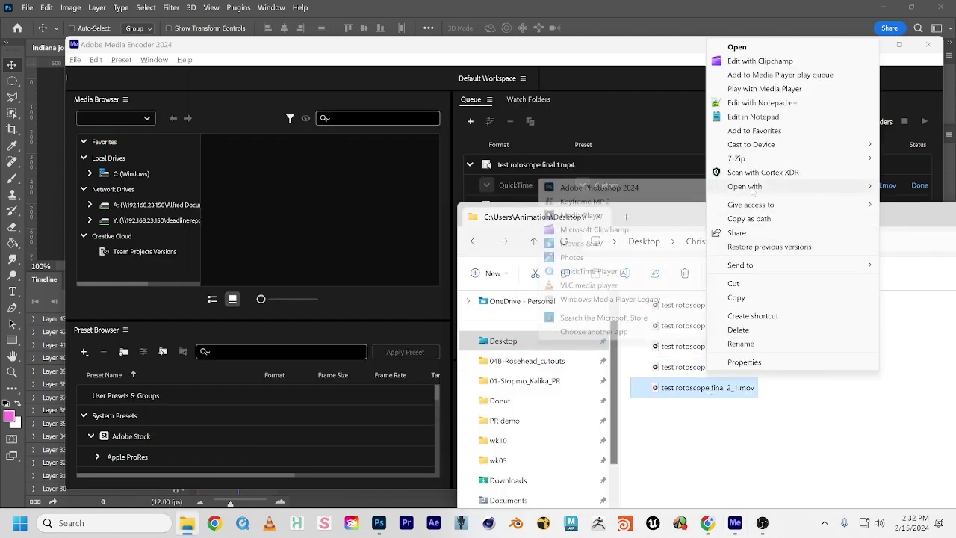
click(589, 271)
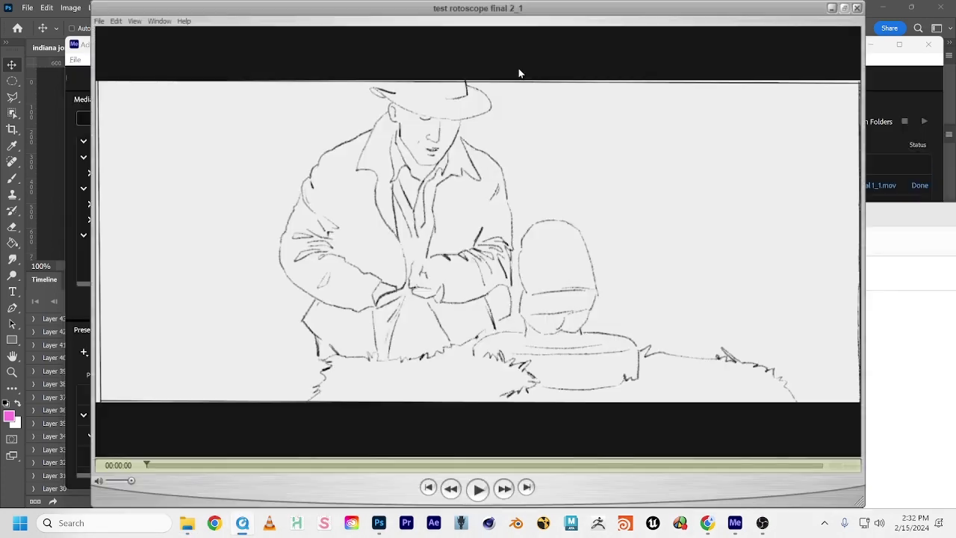
key(ctrl+i)
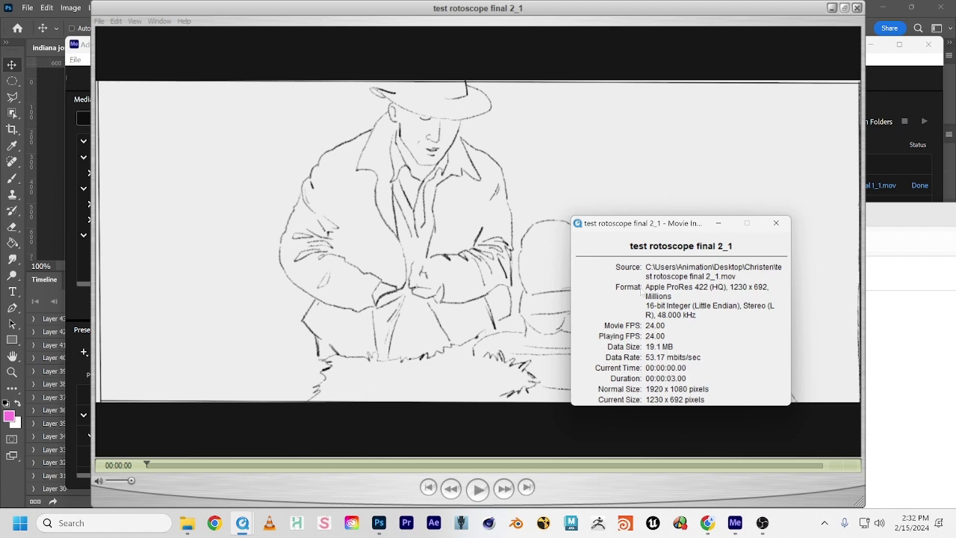
drag(634, 230, 671, 118)
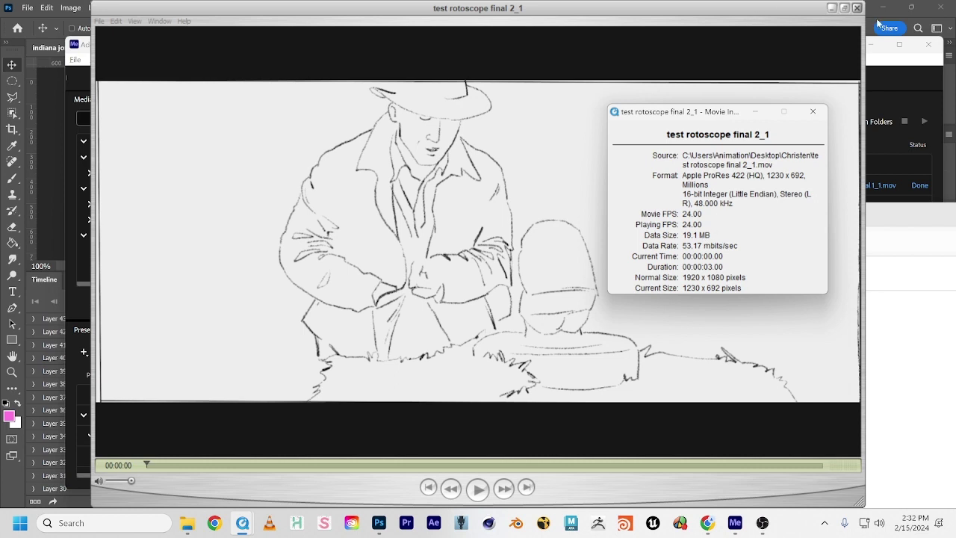
Step: Close QuickTime Player, confirm test rotoscope final 2_1.mov shows 1920×1080 in Explorer, then close Explorer and Media Encoder
click(857, 7)
click(858, 7)
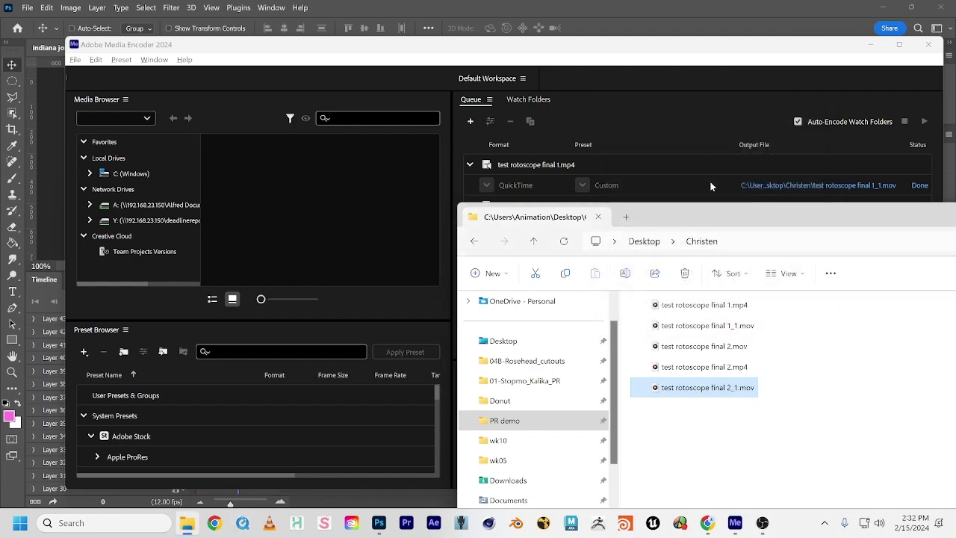
drag(707, 223, 433, 62)
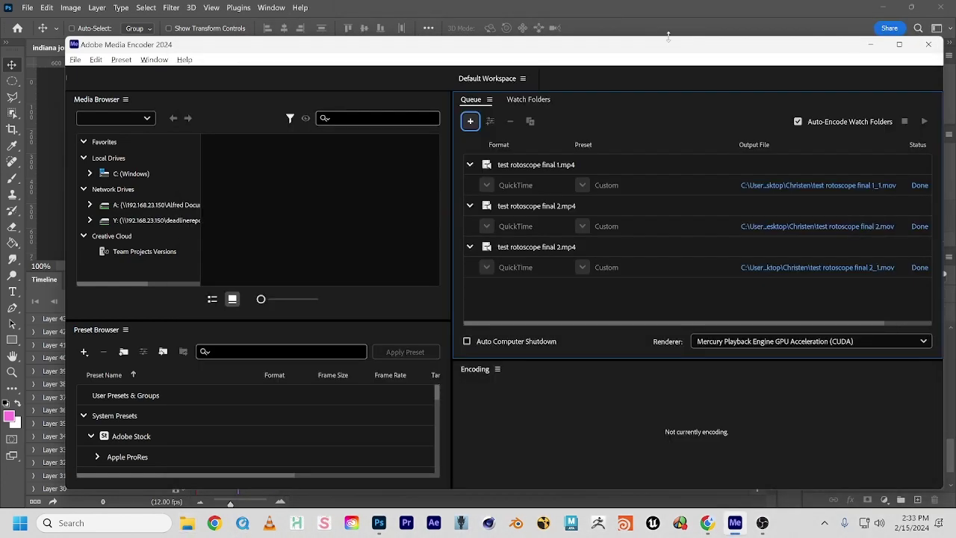
click(870, 56)
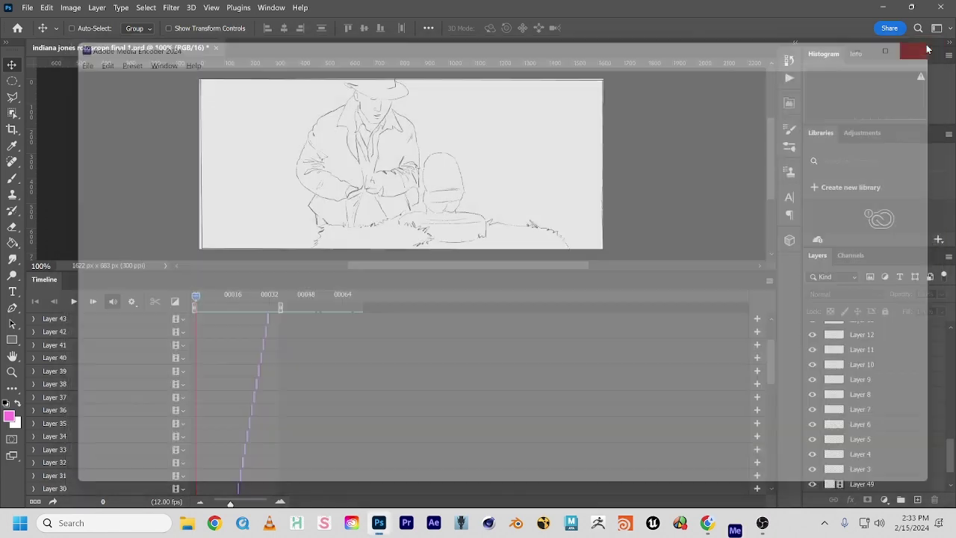
click(929, 44)
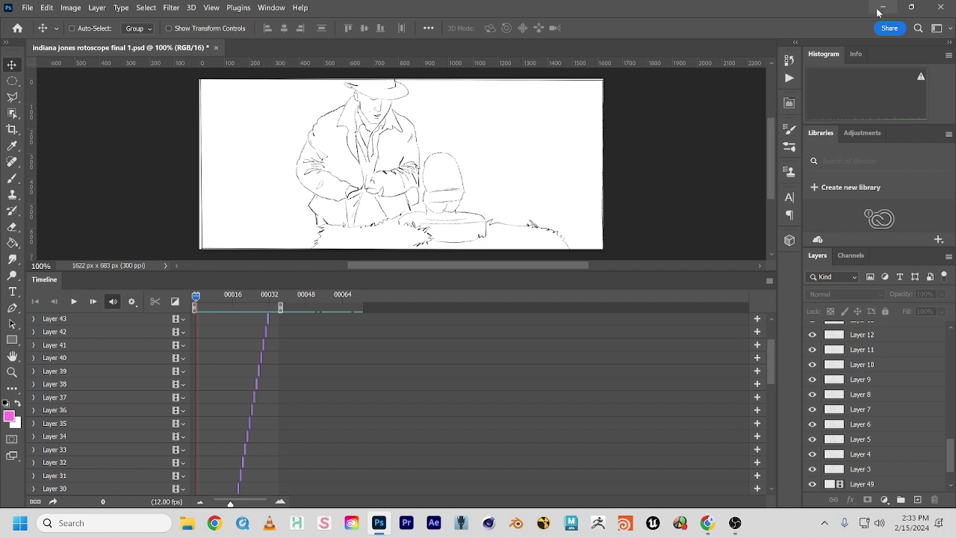
Step: Close the indiana jones rotoscope final 1.psd document in Photoshop, triggering the save-changes prompt
click(217, 47)
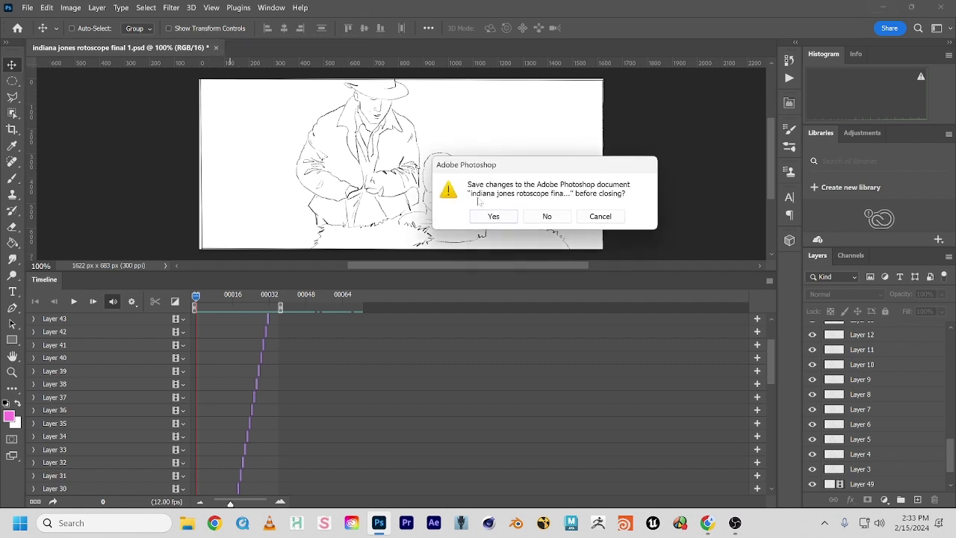